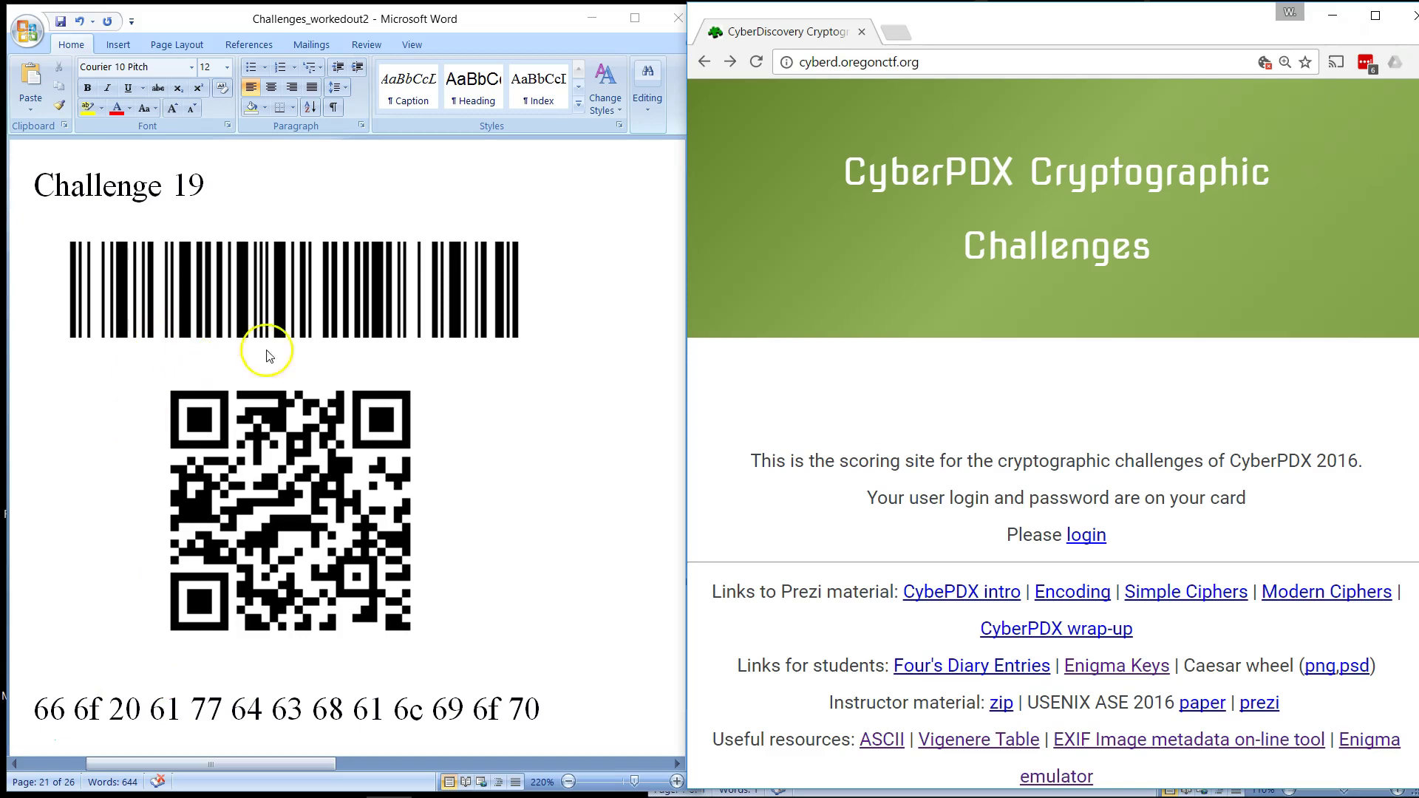
Bring the Word document forward and set the insertion point beneath the barcode for 'qap upg yli'.
{"action": "left_click", "coordinate": [546, 303]}
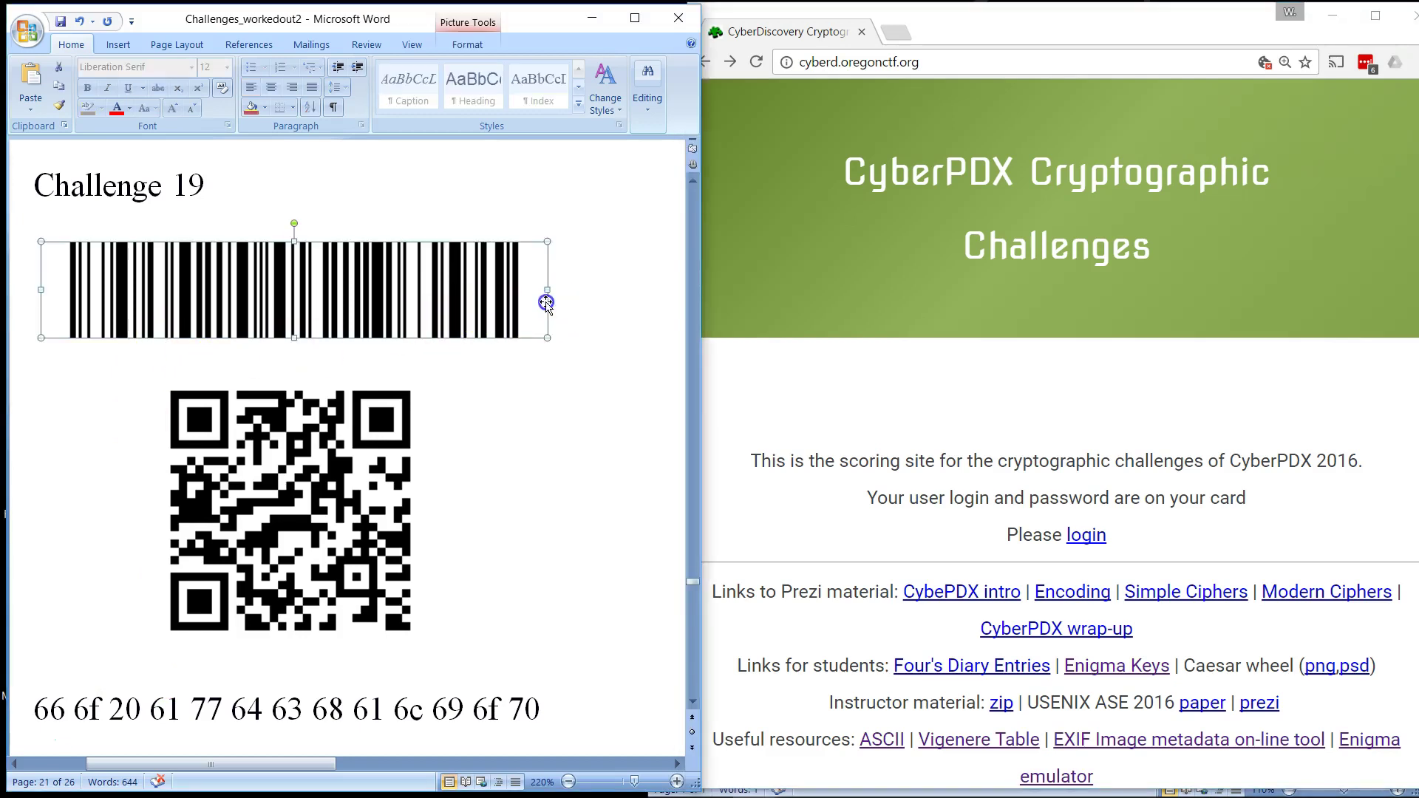
{"action": "left_click", "coordinate": [580, 328]}
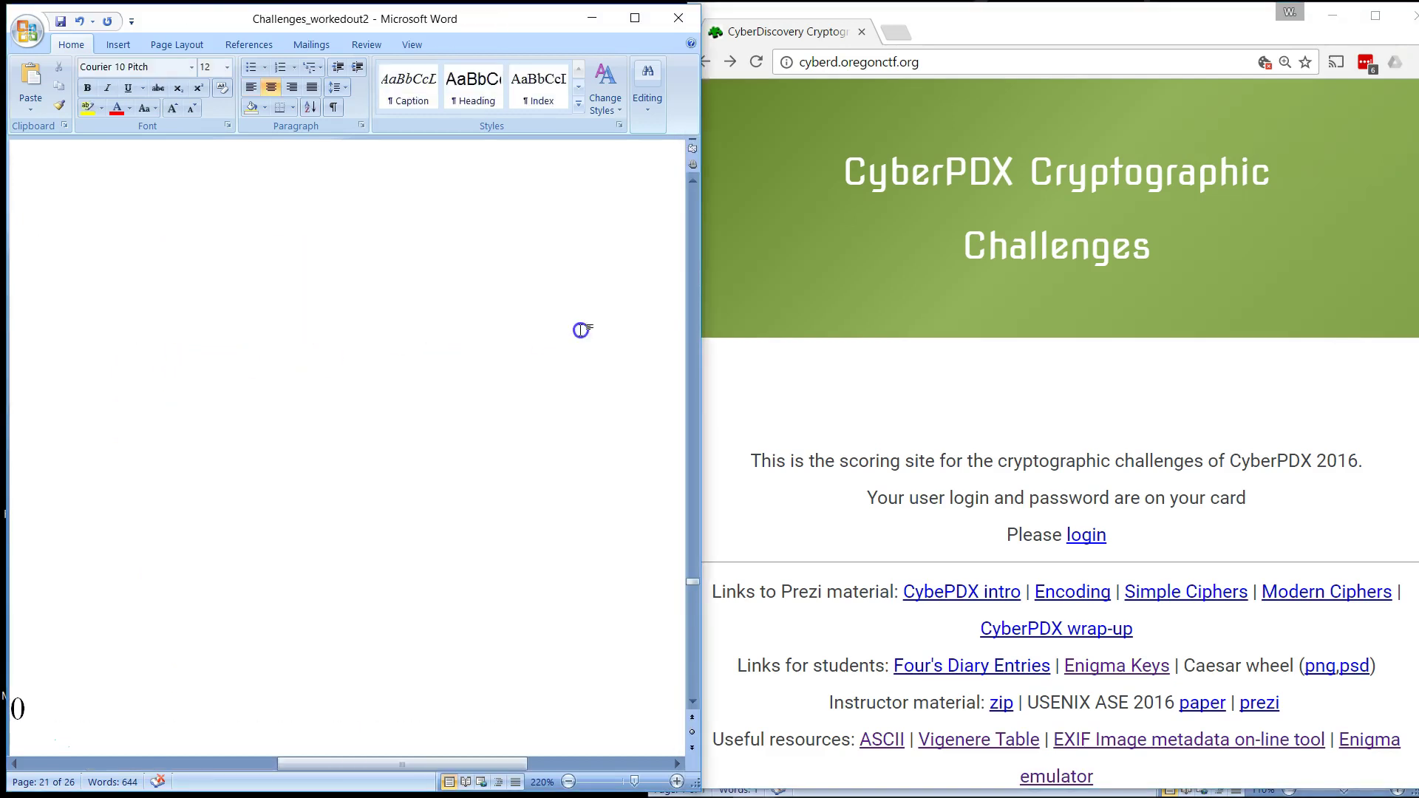
{"action": "left_click", "coordinate": [698, 219]}
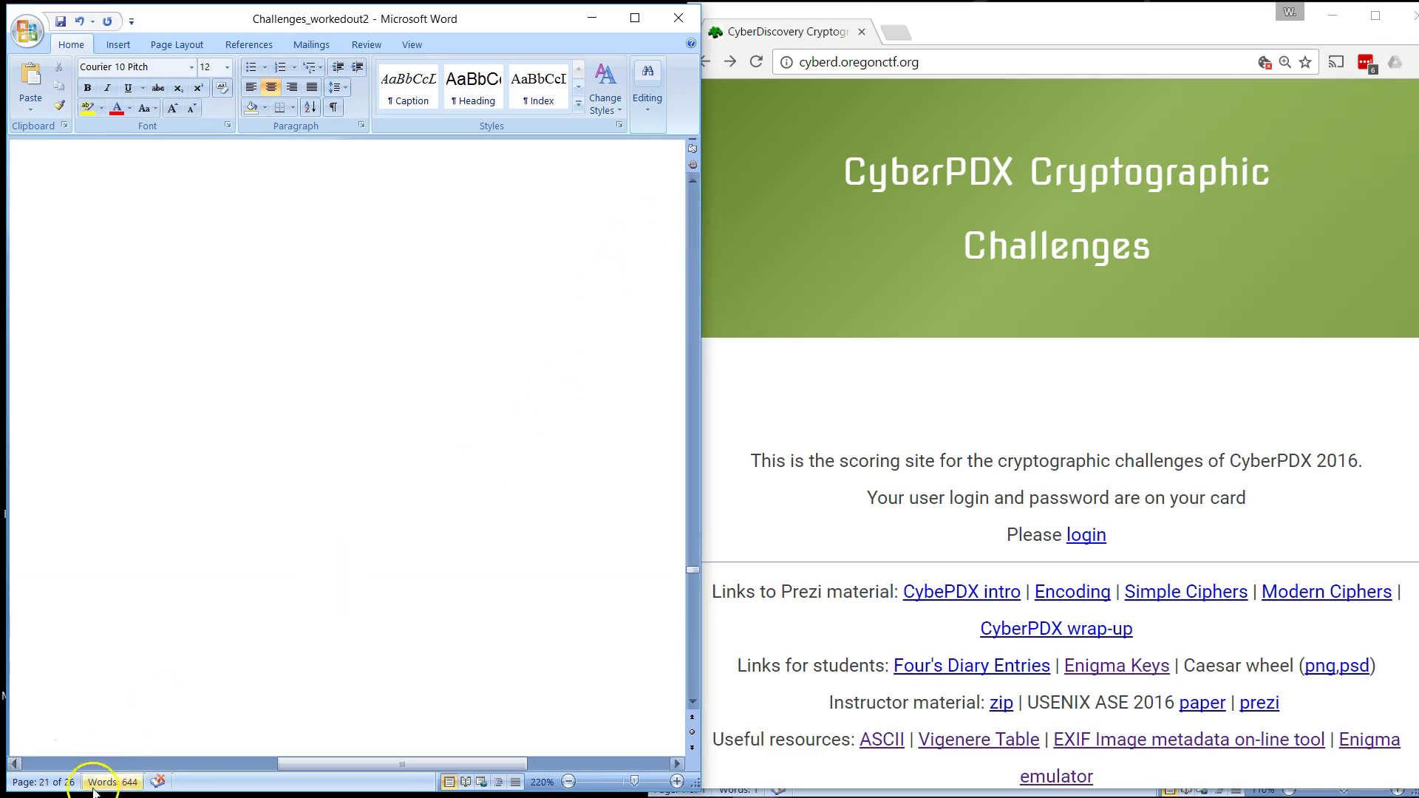
{"action": "left_click", "coordinate": [37, 742]}
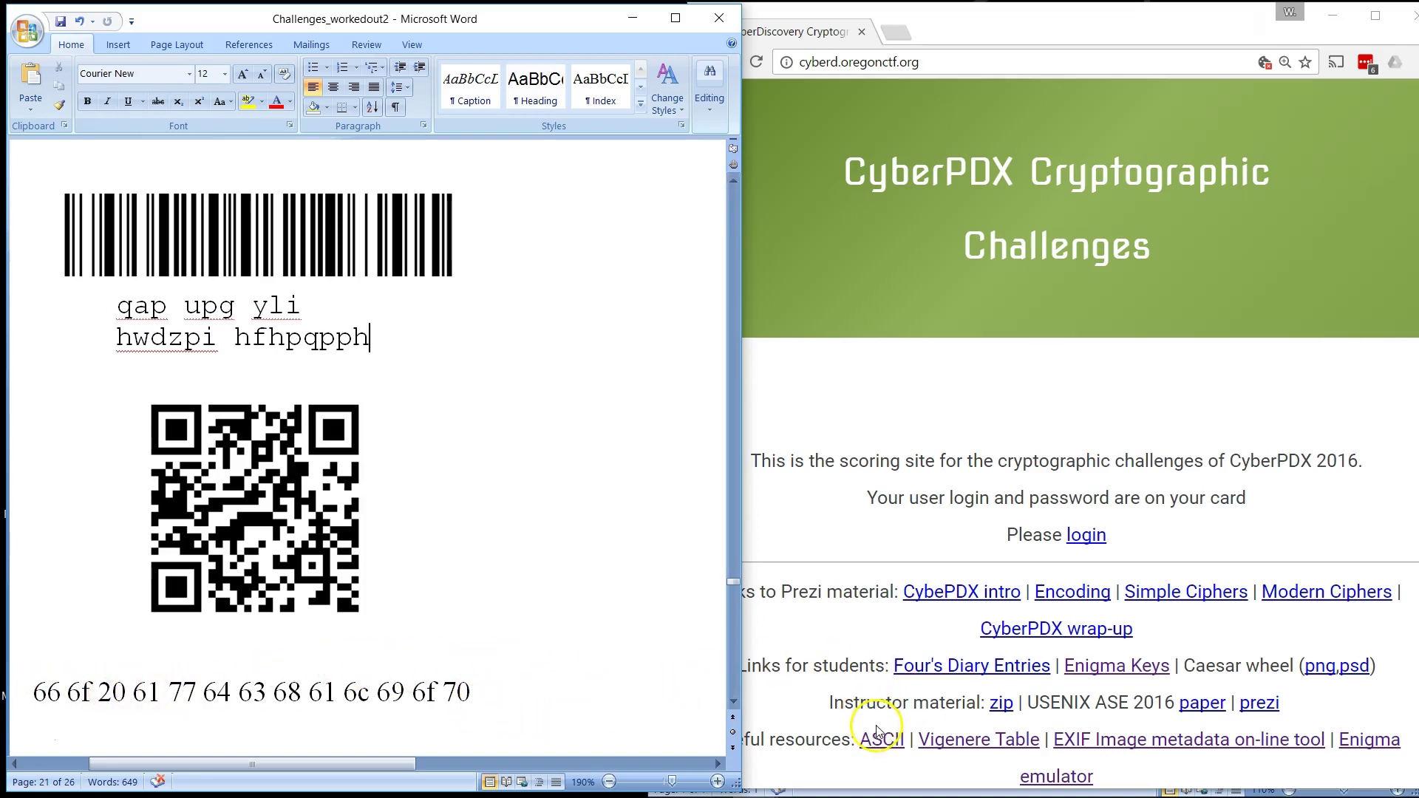
Open the CyberPDX ASCII table link in a new tab and scroll right to its Char columns.
{"action": "right_click", "coordinate": [892, 744]}
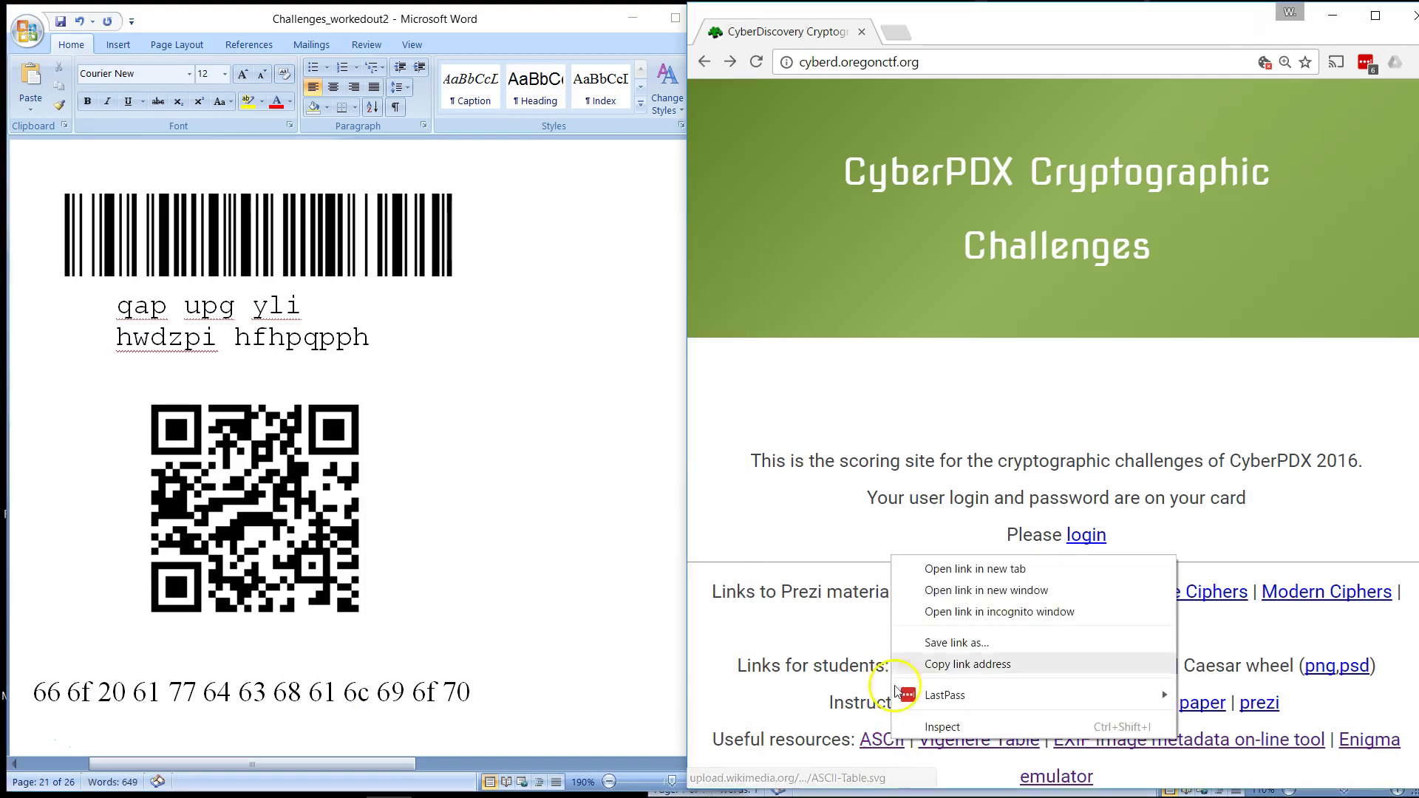
{"action": "left_click", "coordinate": [964, 575]}
{"action": "left_click", "coordinate": [1006, 30]}
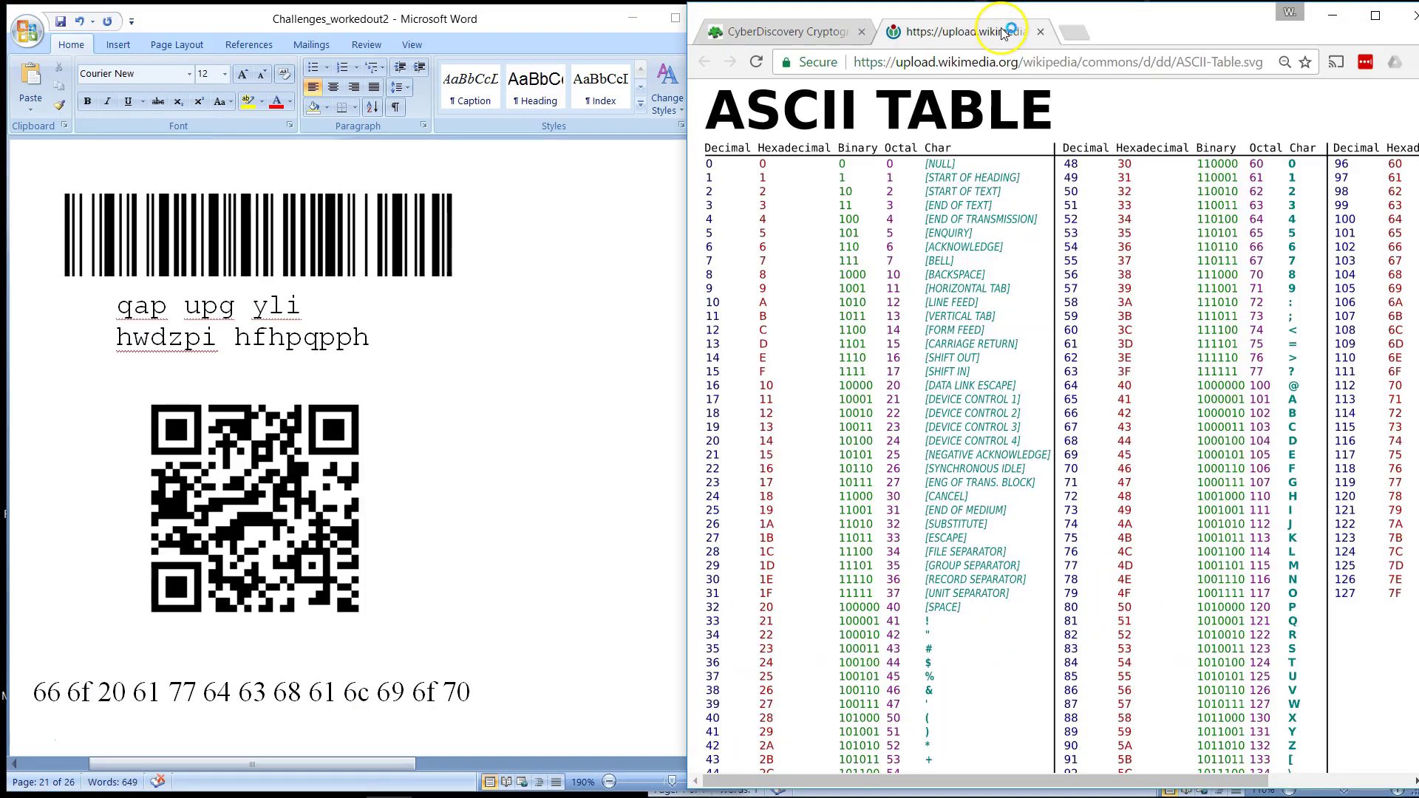
{"action": "scroll", "coordinate": [1168, 683], "scroll_direction": "right", "scroll_amount": 3}
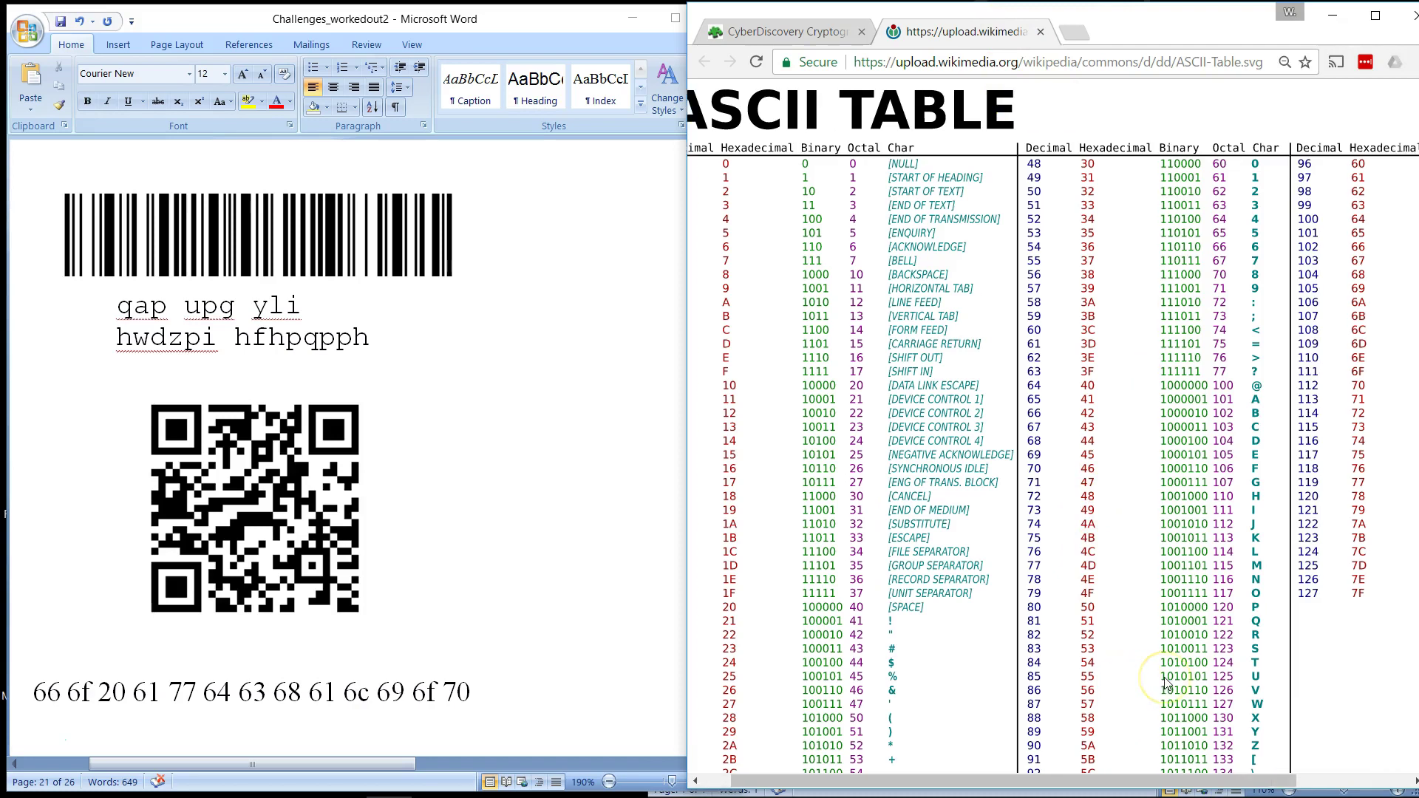
{"action": "scroll", "coordinate": [1168, 684], "scroll_direction": "right", "scroll_amount": 2}
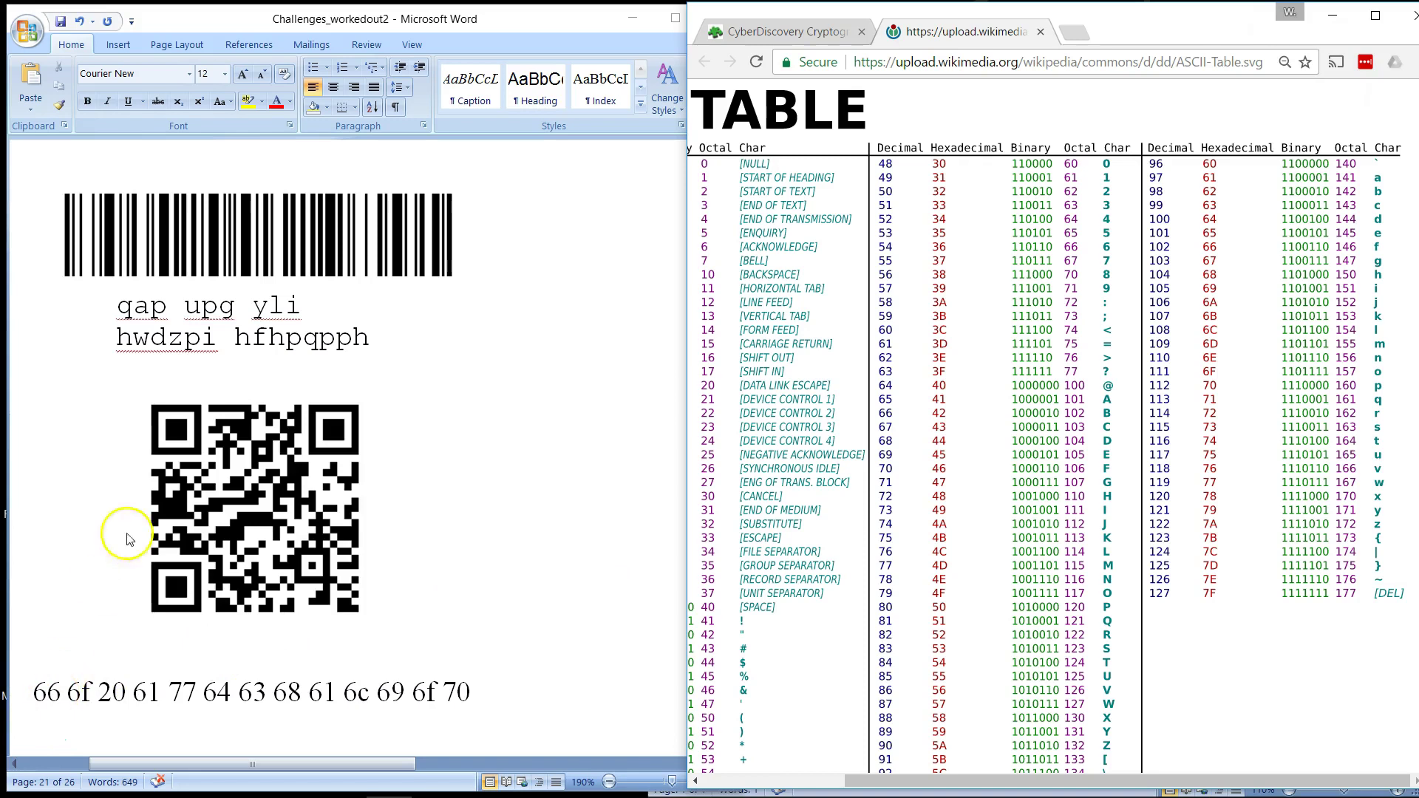
Add the decoded line 'fo awdchaliop' on its own line beneath 'hwdzpi hfhpqpph'.
{"action": "left_click", "coordinate": [370, 338]}
{"action": "key", "text": "Return"}
{"action": "type", "text": "f"}
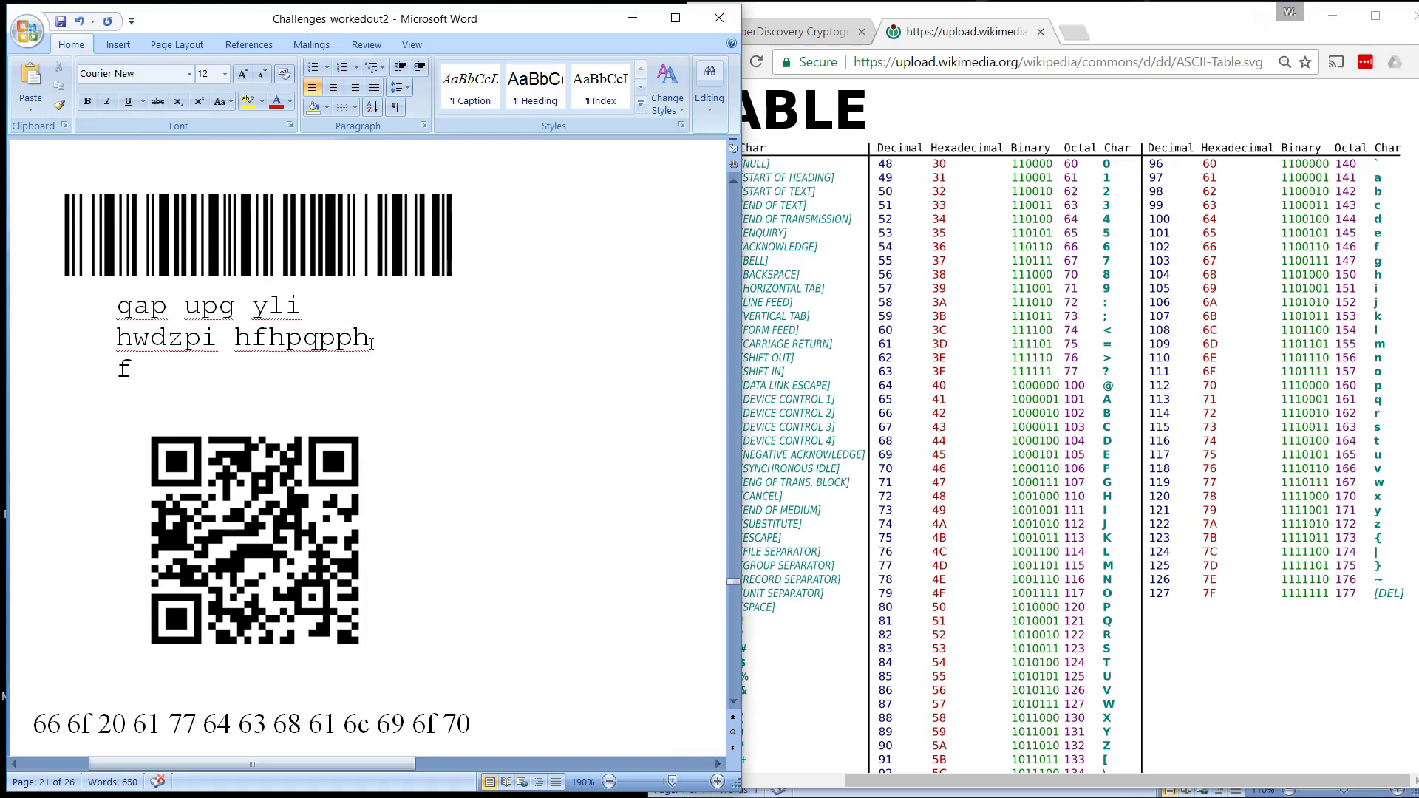
{"action": "key", "text": "BackSpace"}
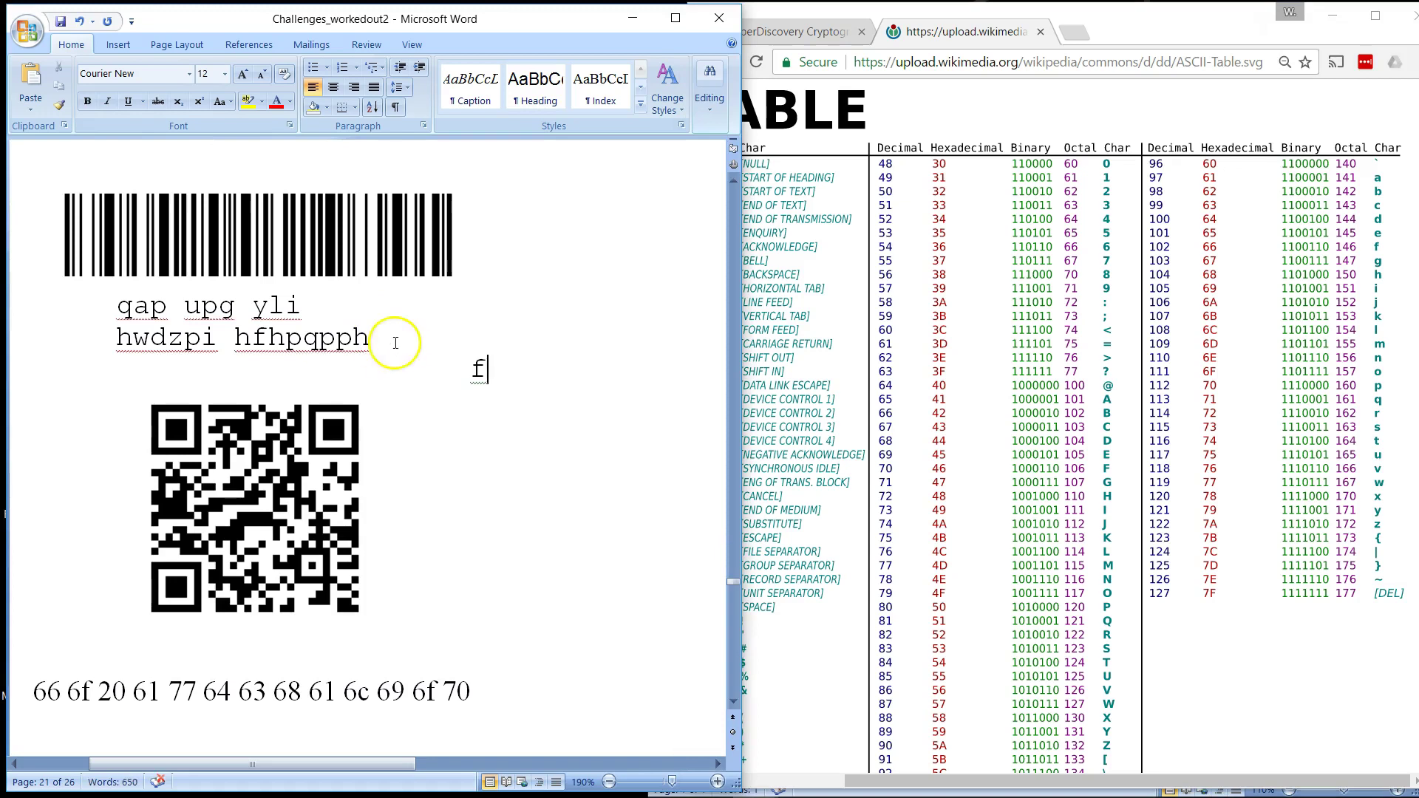
{"action": "left_click", "coordinate": [470, 370]}
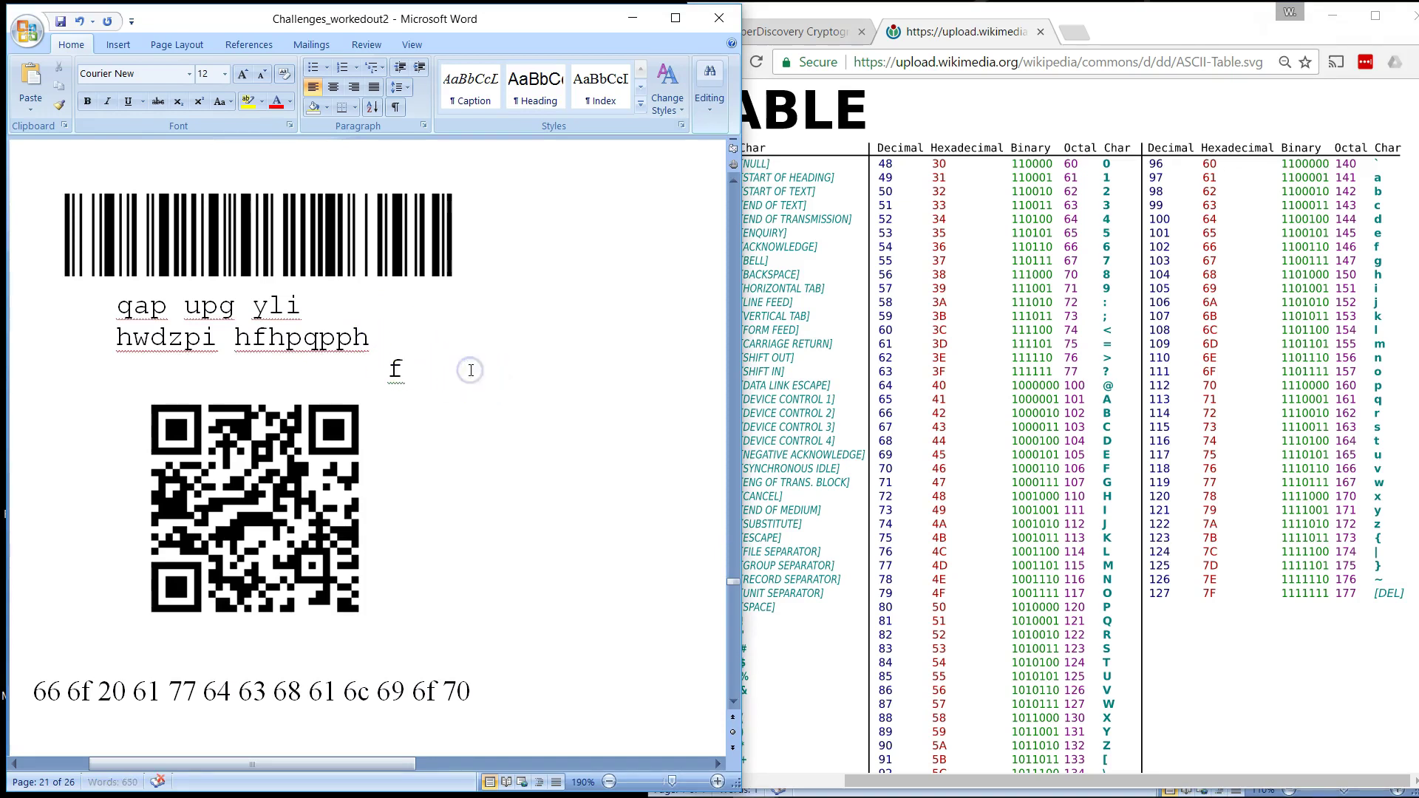
{"action": "key", "text": "BackSpace"}
{"action": "key", "text": "BackSpace"}
{"action": "key", "text": "Return"}
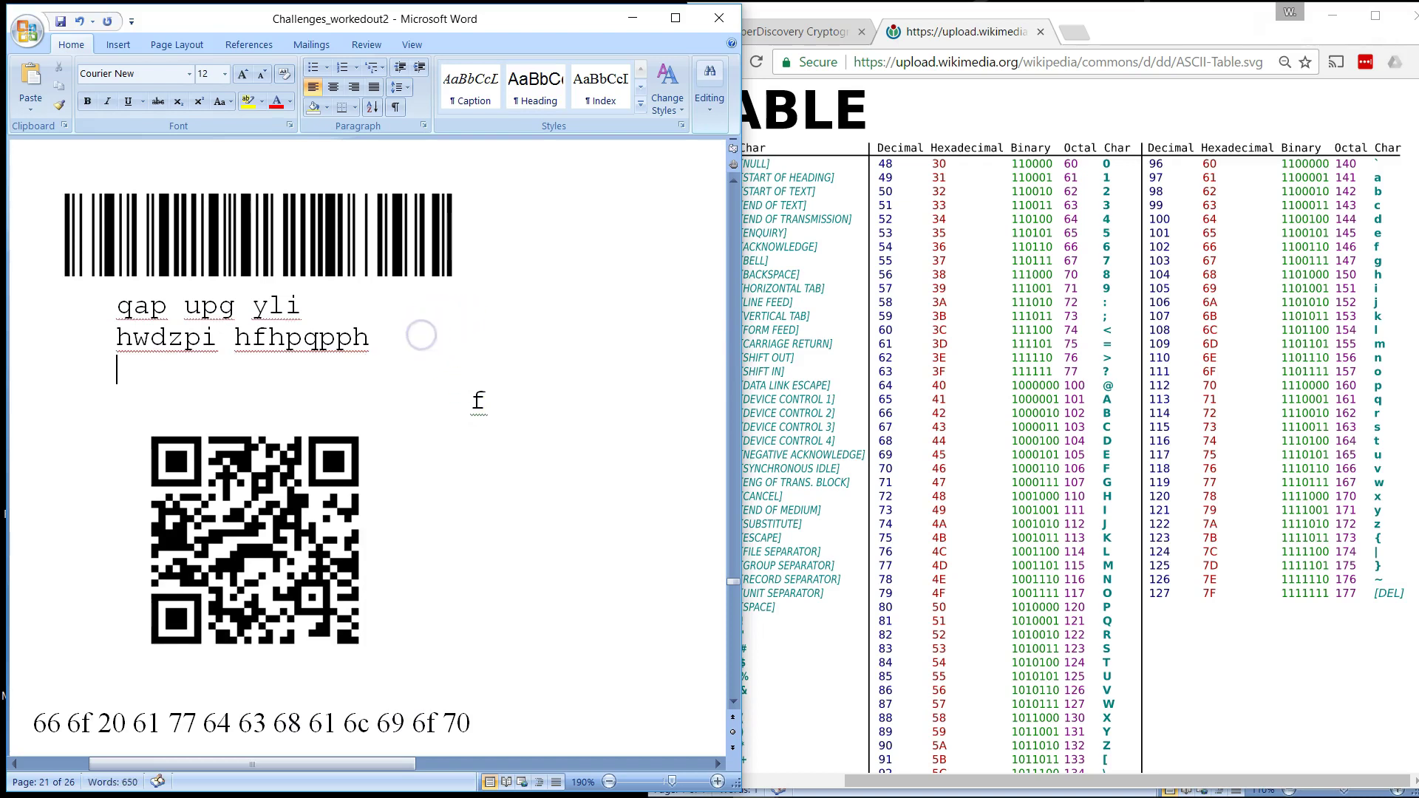
{"action": "type", "text": "f"}
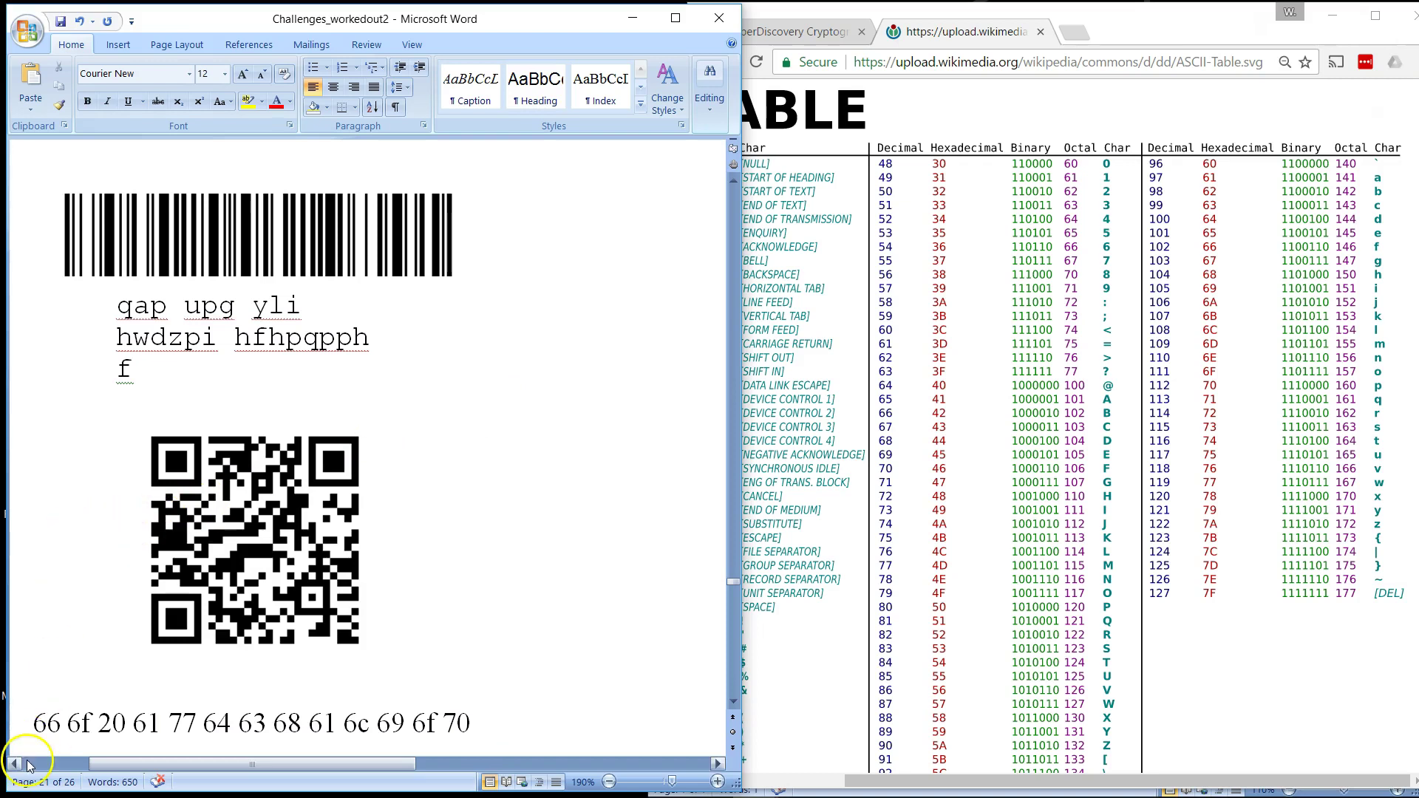
{"action": "type", "text": "o awdchaliop"}
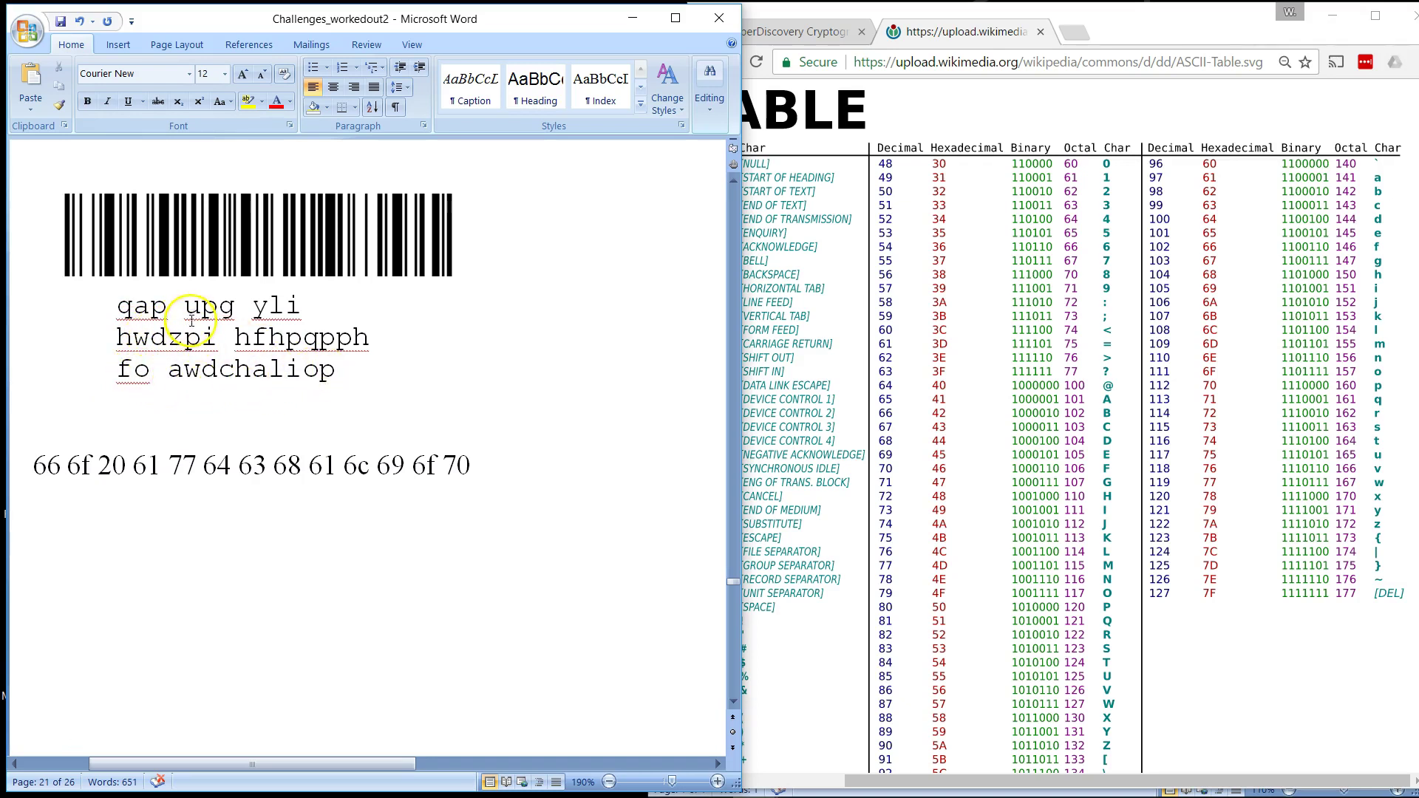
{"action": "left_click", "coordinate": [95, 305]}
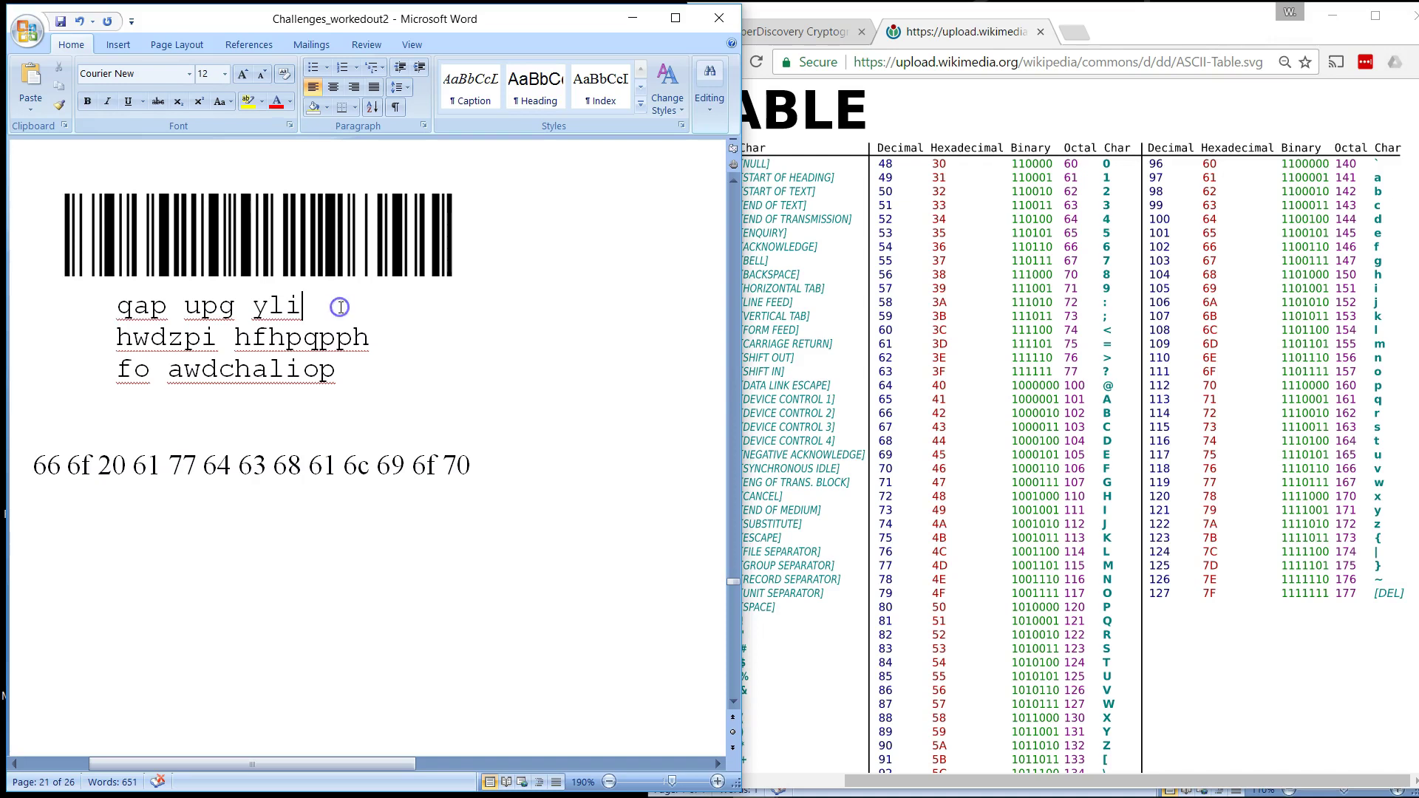
Add 'the key for' under 'qap upg yli' and 'number' under 'hwdzpi hfhpqpph', each followed by a blank line.
{"action": "key", "text": "Return"}
{"action": "type", "text": "t"}
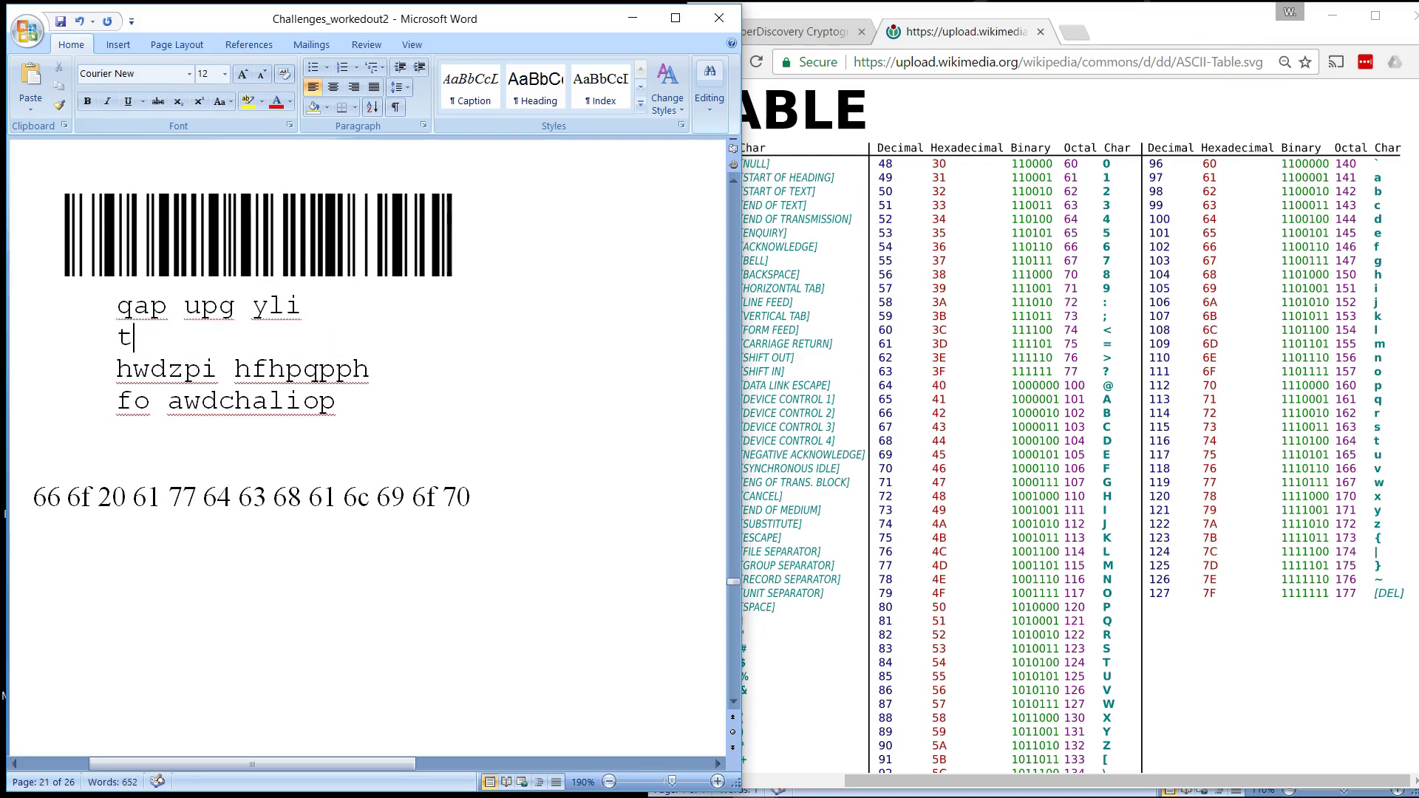
{"action": "type", "text": "he key fo"}
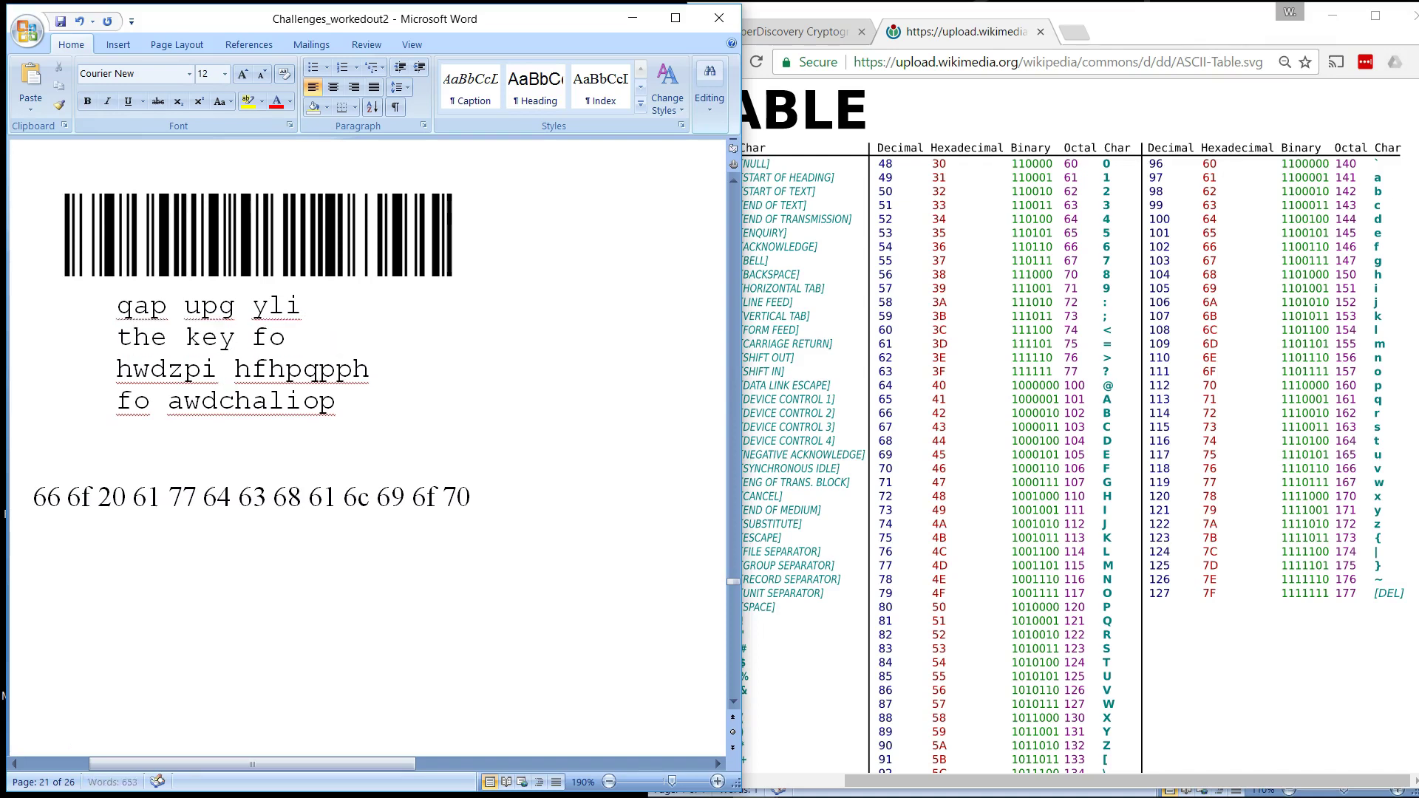
{"action": "type", "text": "r"}
{"action": "key", "text": "Return"}
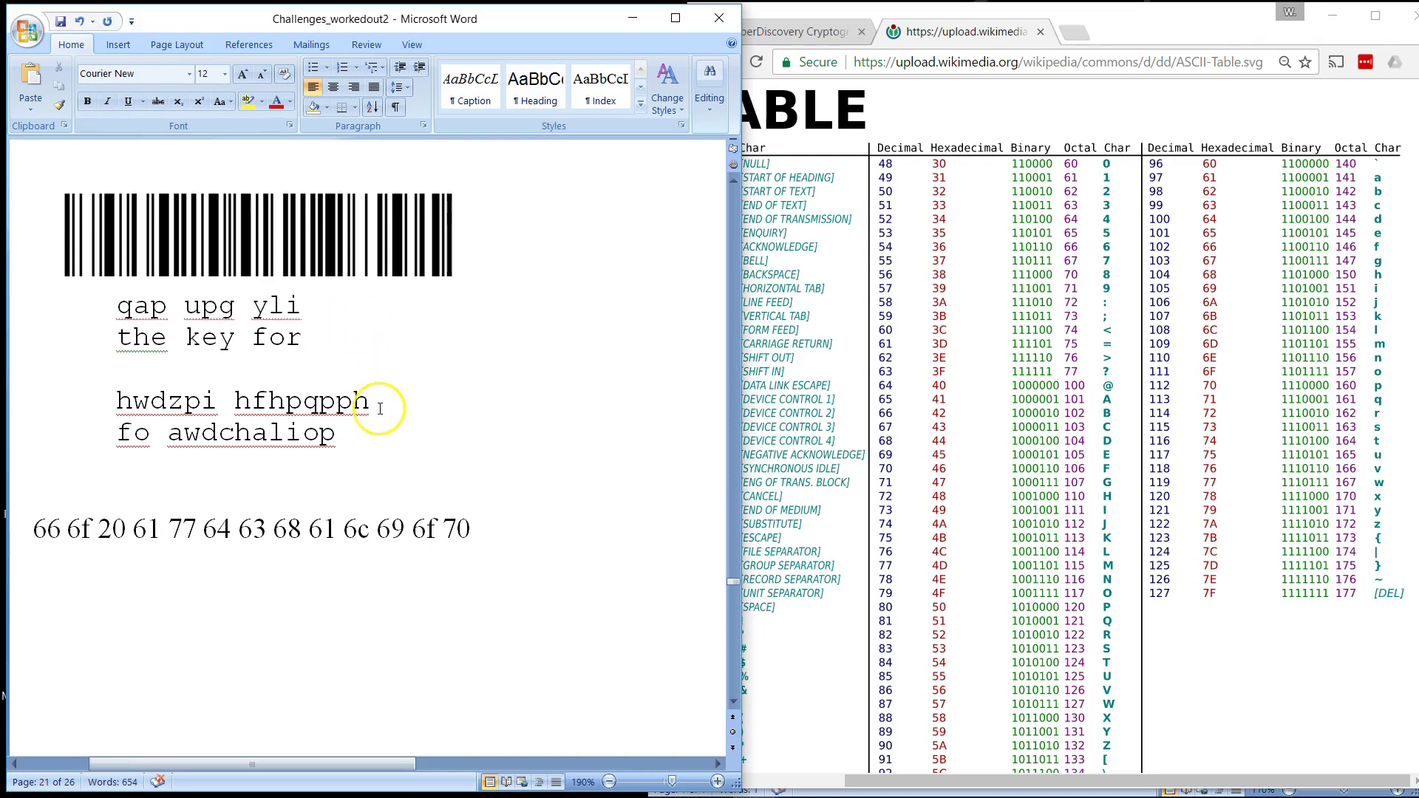
{"action": "left_click", "coordinate": [378, 401]}
{"action": "key", "text": "Return"}
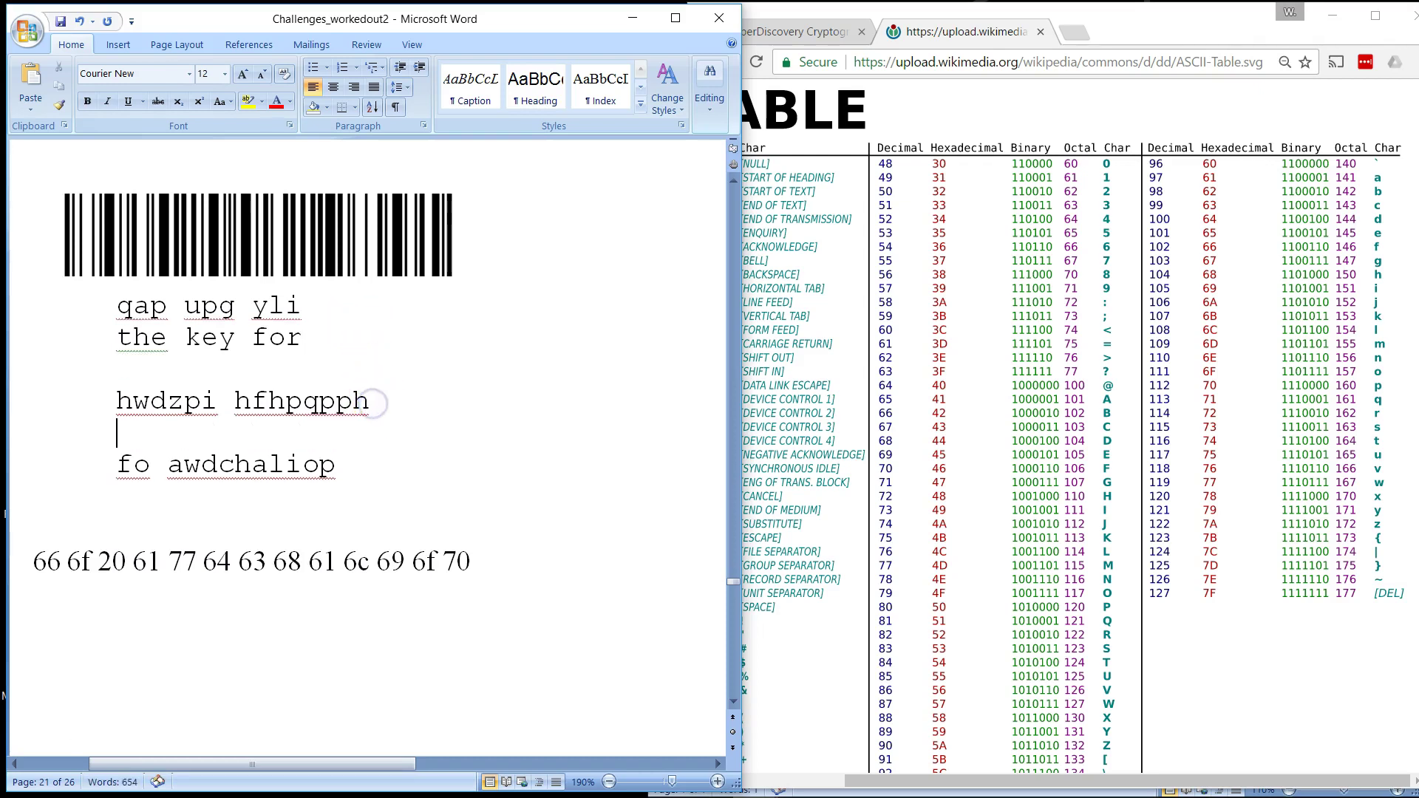
{"action": "type", "text": "number"}
{"action": "key", "text": "Return"}
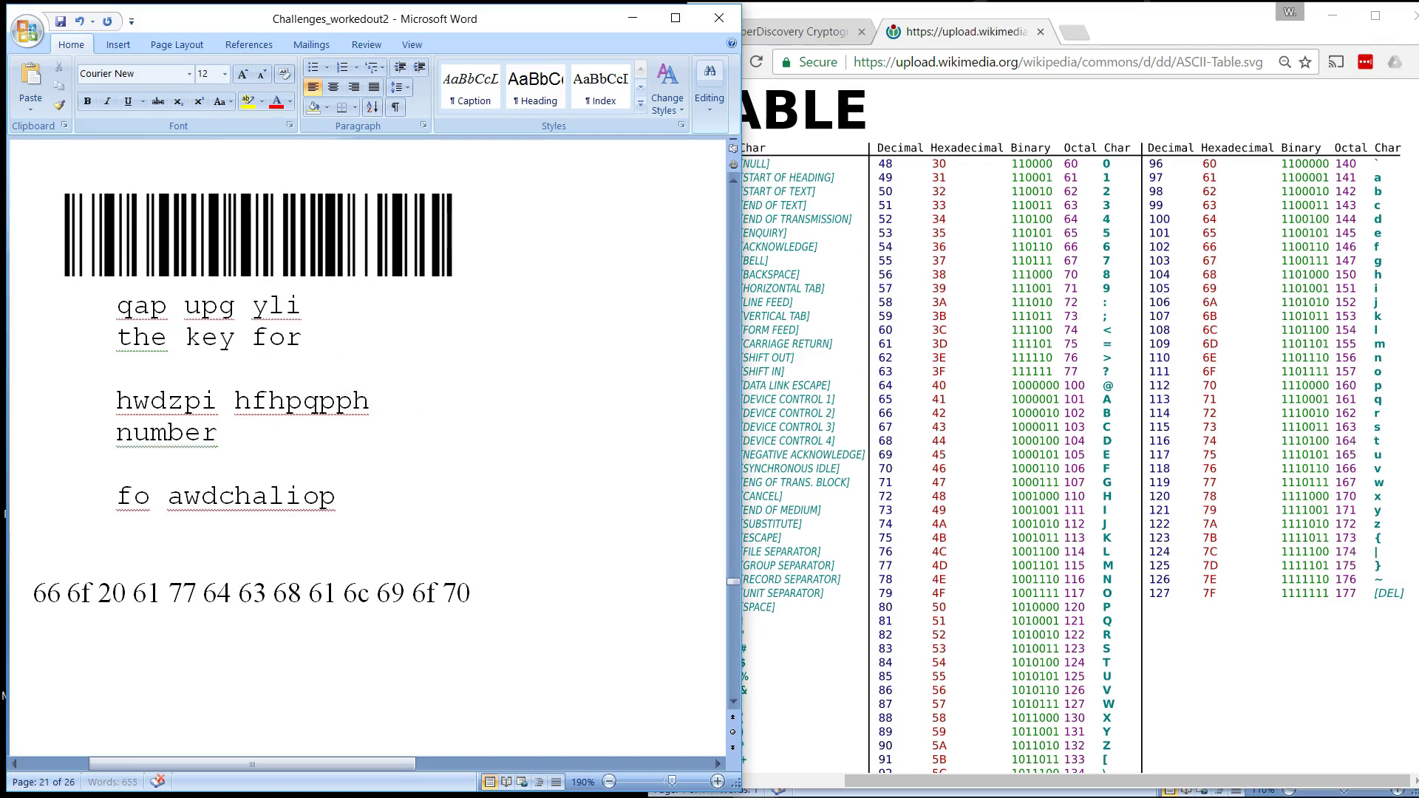
Type 'is' on the line beneath 'fo awdchaliop'.
{"action": "left_click", "coordinate": [170, 528]}
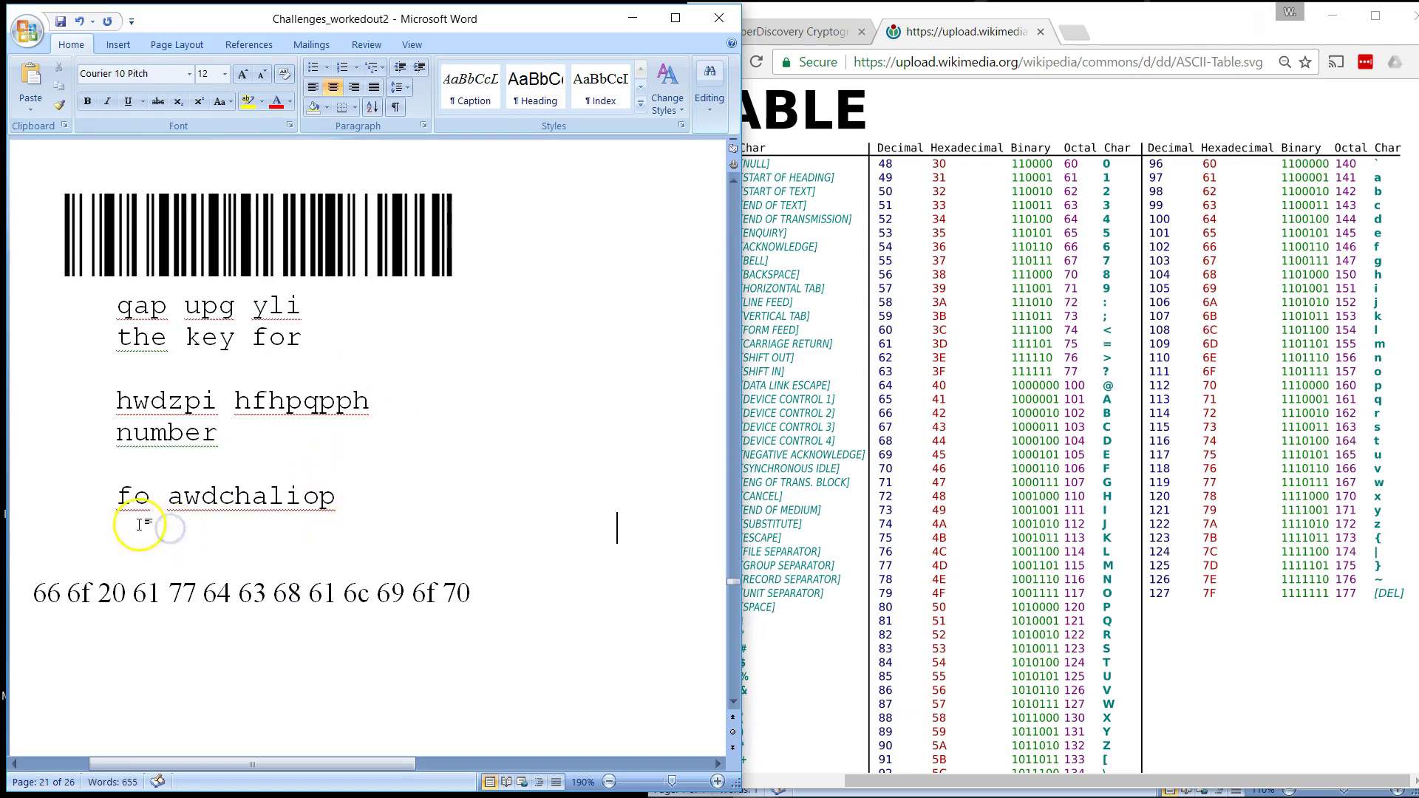
{"action": "left_click_drag", "start_coordinate": [335, 497], "coordinate": [342, 500]}
{"action": "left_click", "coordinate": [341, 517]}
{"action": "type", "text": "is"}
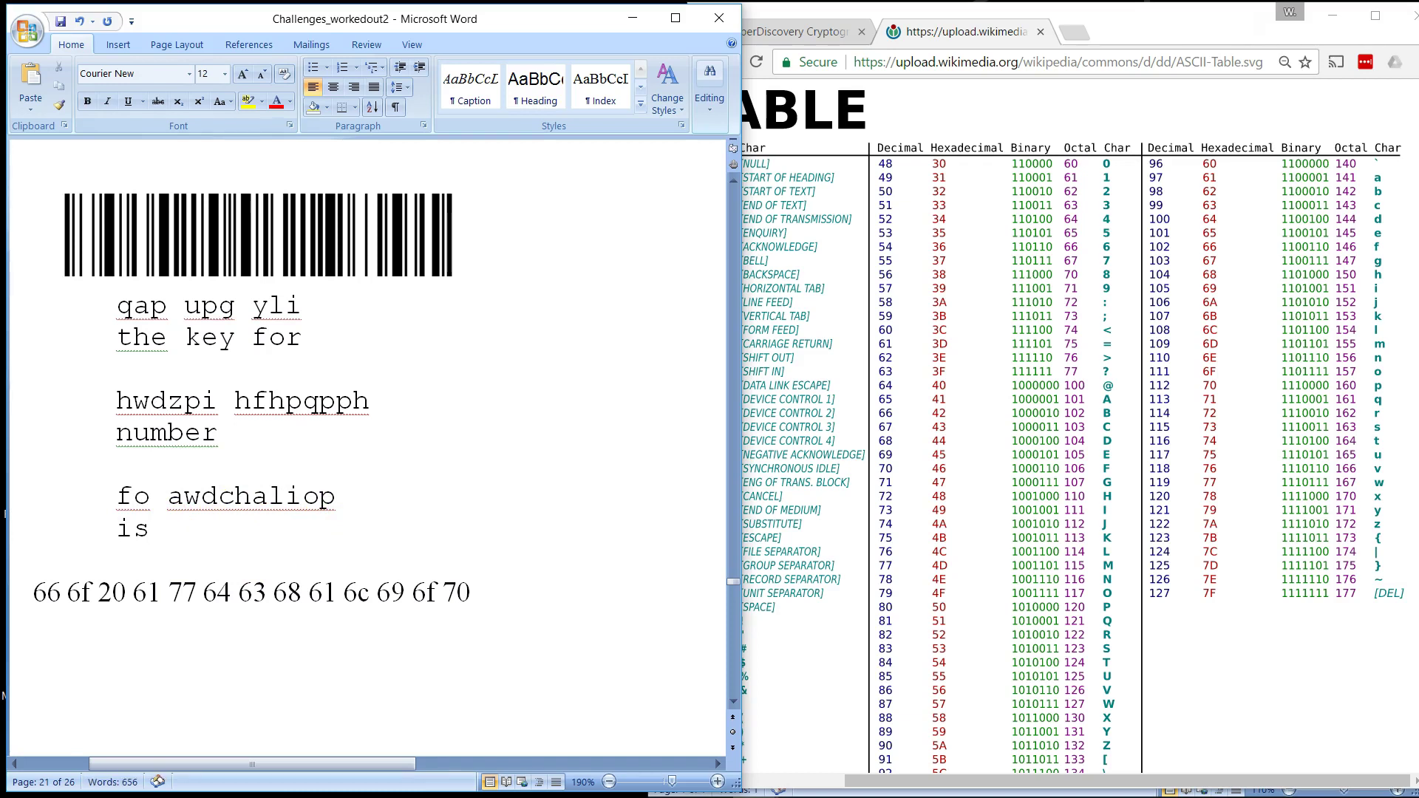
Extend the annotation under 'hwdzpi hfhpqpph' to read 'number nineteen'.
{"action": "left_click", "coordinate": [229, 434]}
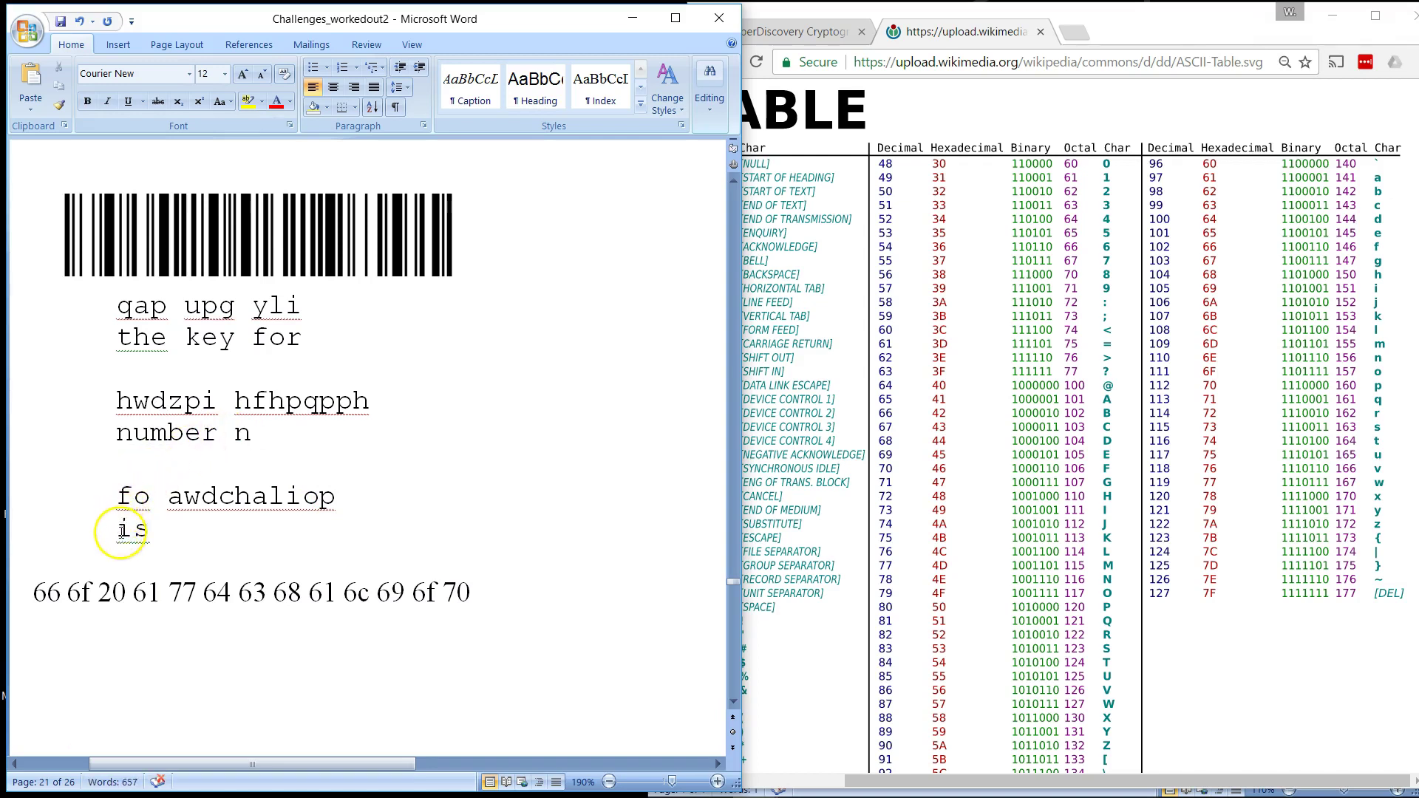
{"action": "type", "text": "nin"}
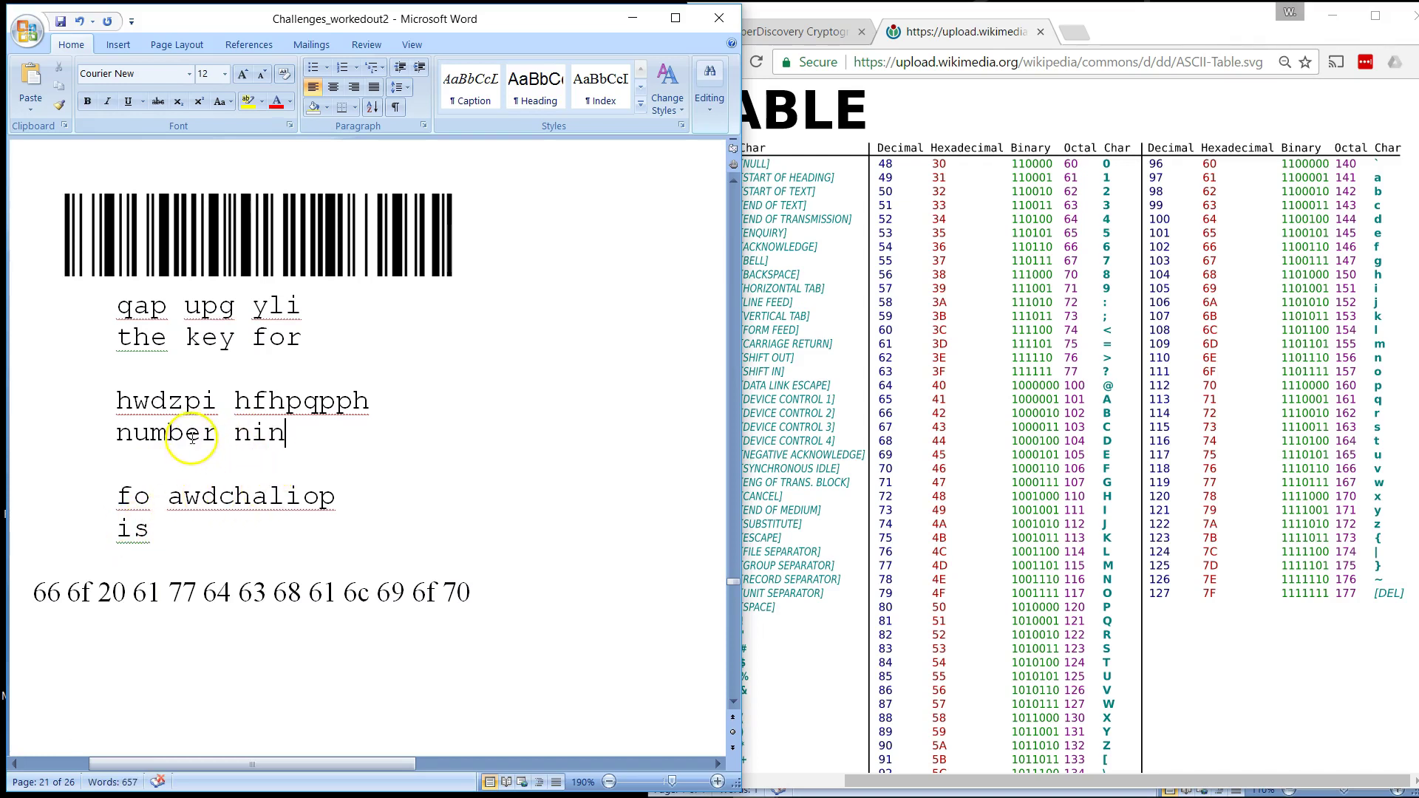
{"action": "type", "text": "e"}
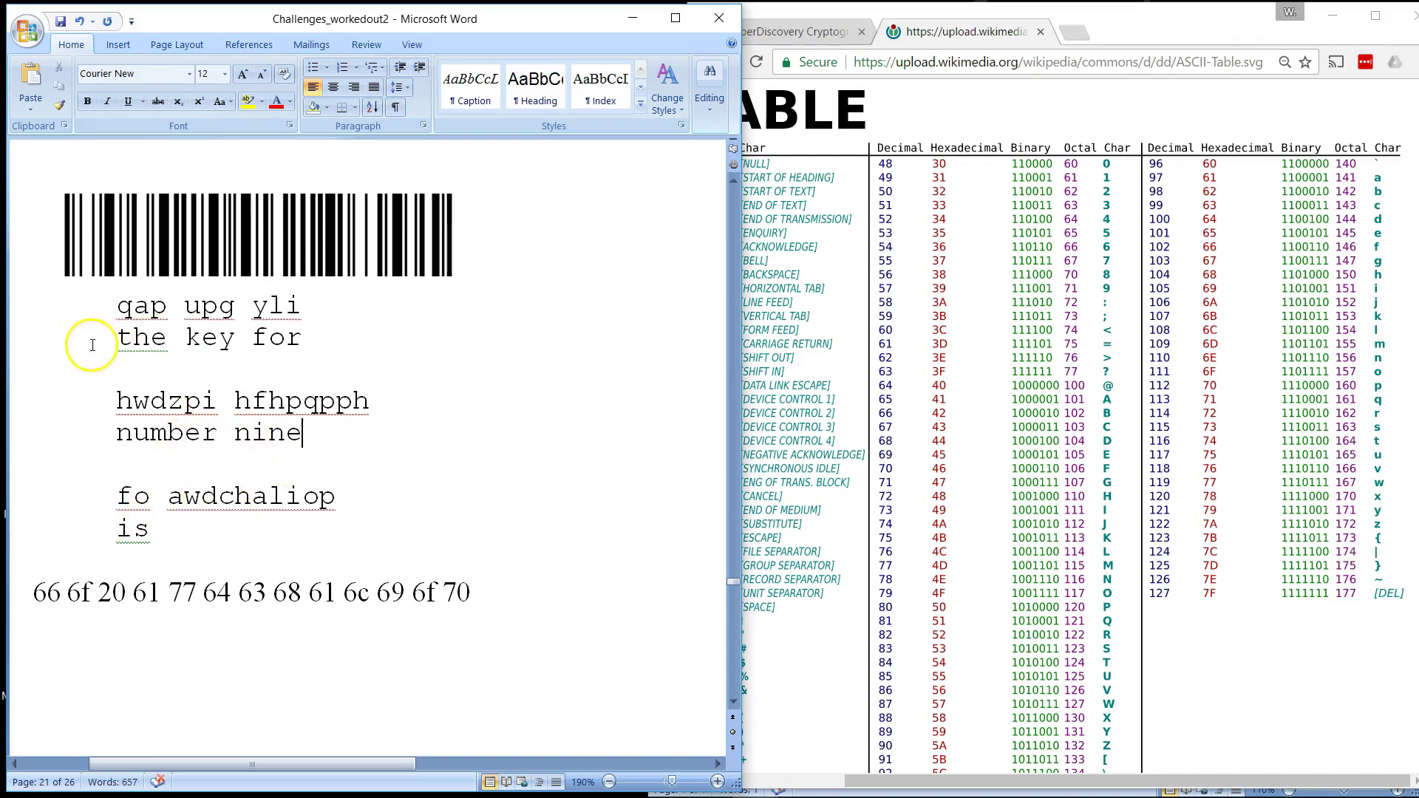
{"action": "type", "text": "tee"}
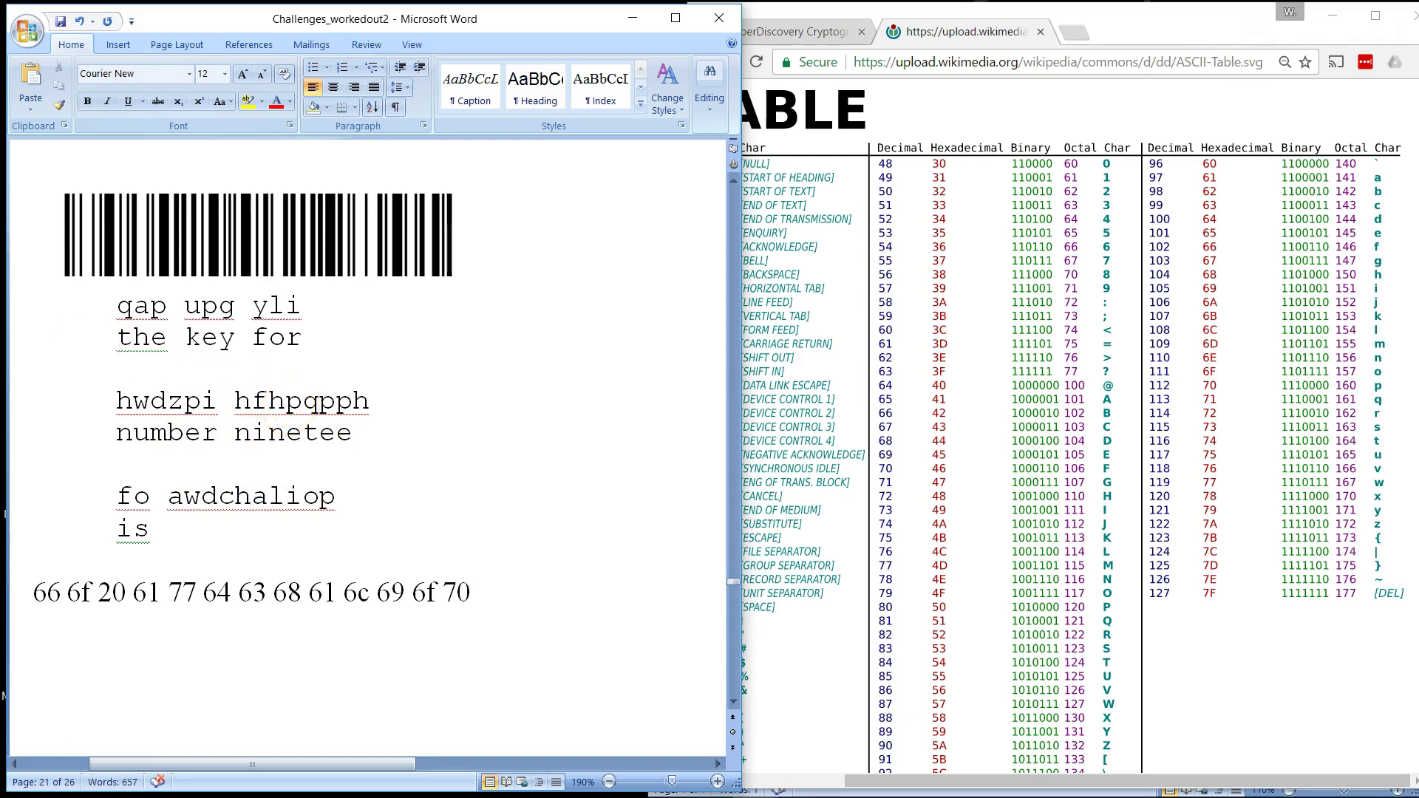
{"action": "type", "text": "n"}
Complete the last annotation as 'is humanhorse', fixing the missing 'a' between 'hum' and 'nhorse'.
{"action": "left_click", "coordinate": [177, 528]}
{"action": "type", "text": "hum"}
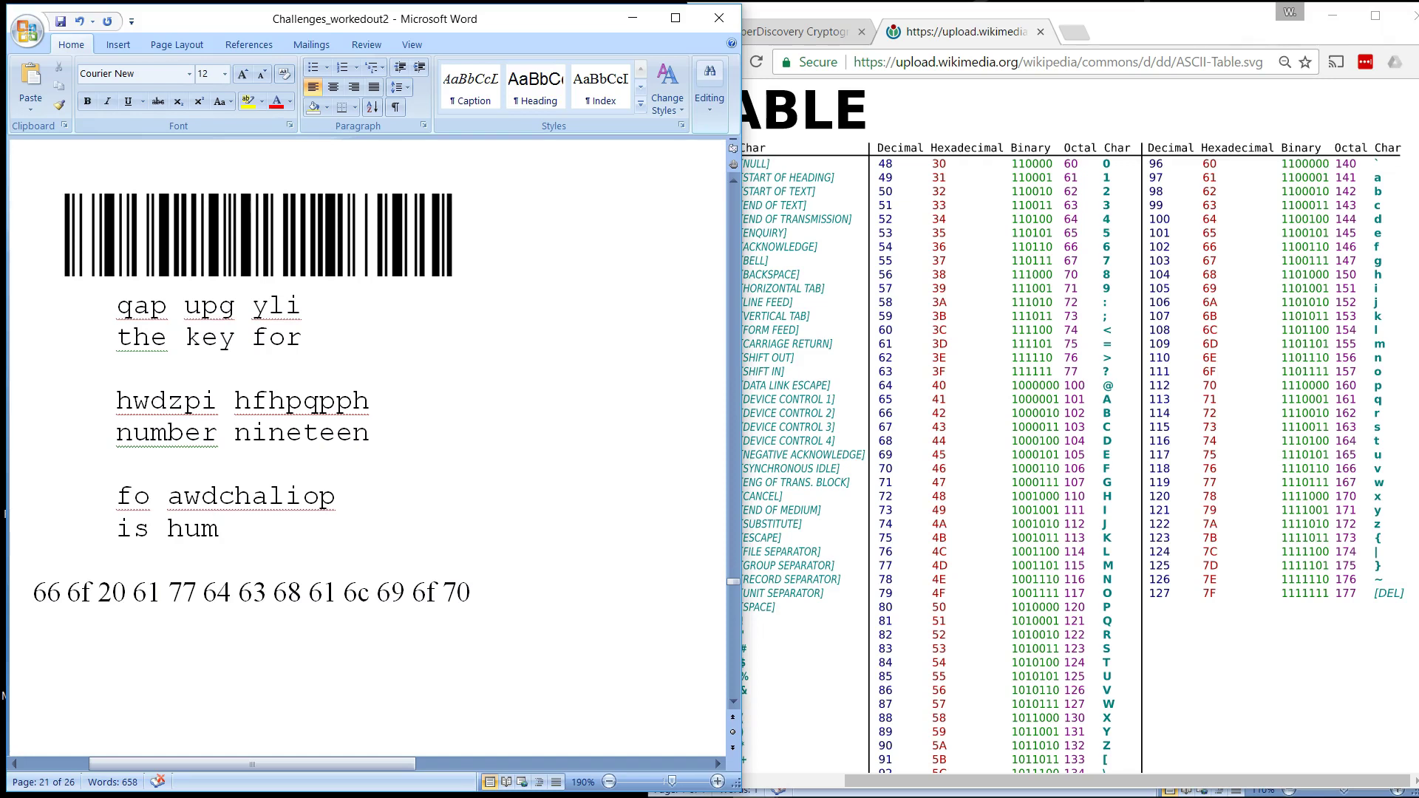
{"action": "type", "text": "nhorse"}
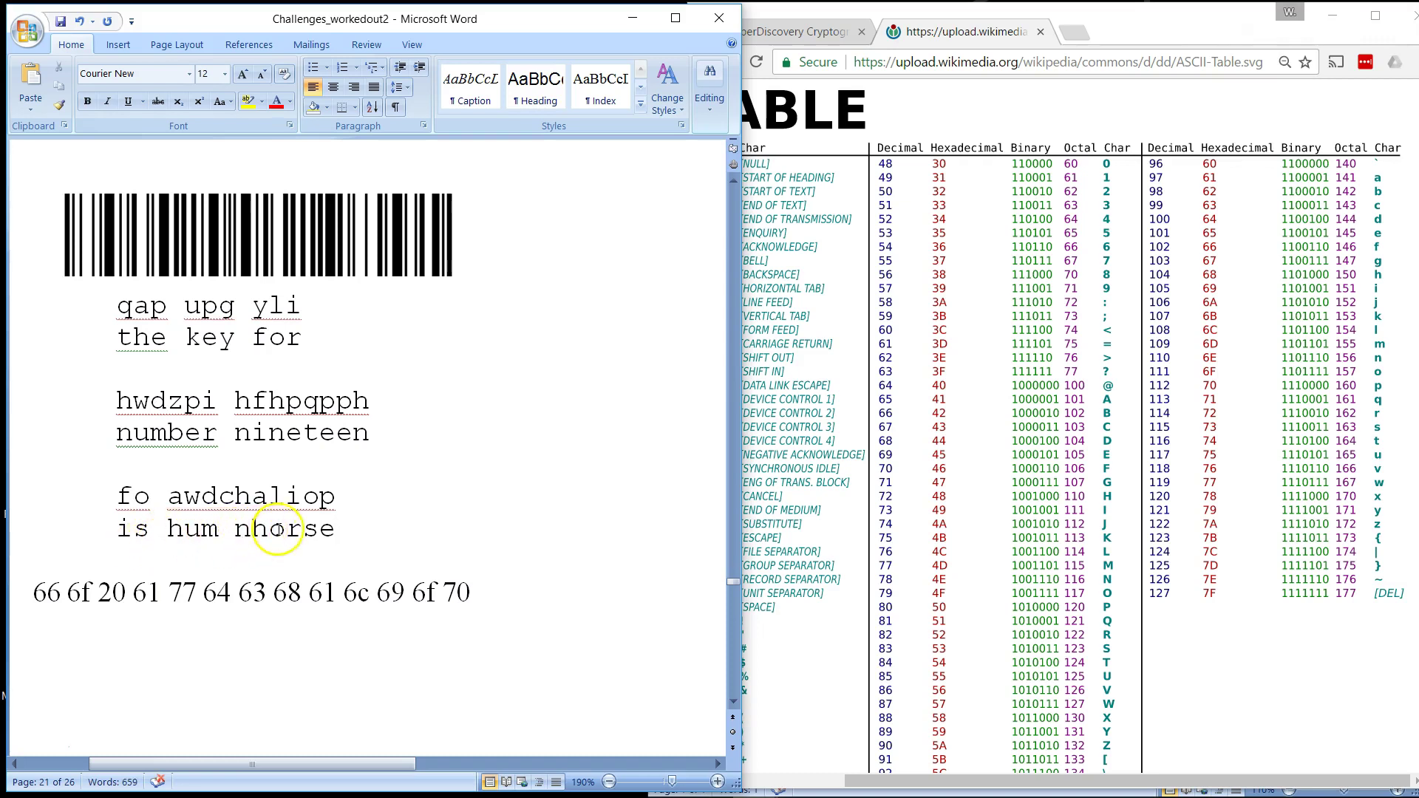
{"action": "left_click", "coordinate": [234, 528]}
{"action": "left_click_drag", "start_coordinate": [234, 529], "coordinate": [220, 529]}
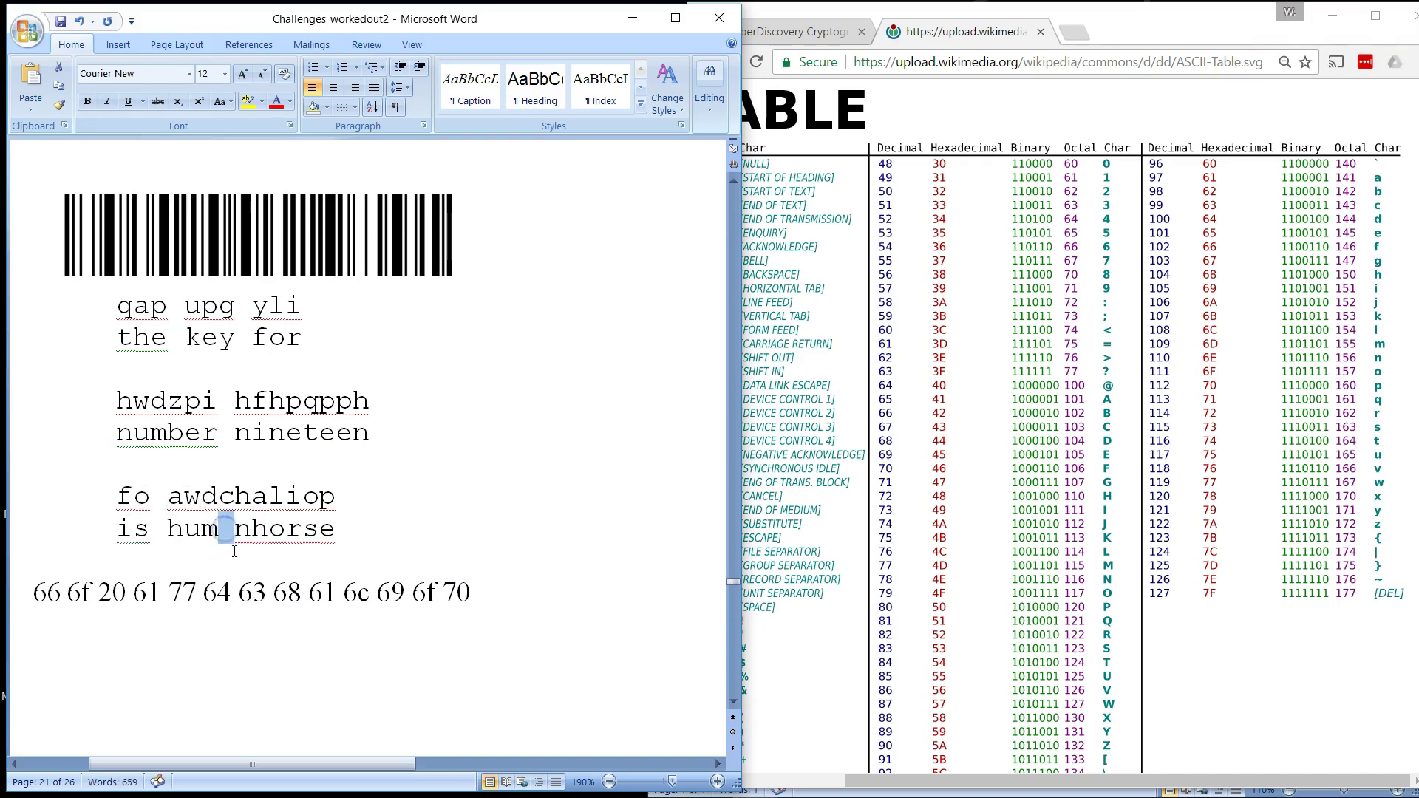
{"action": "type", "text": "a"}
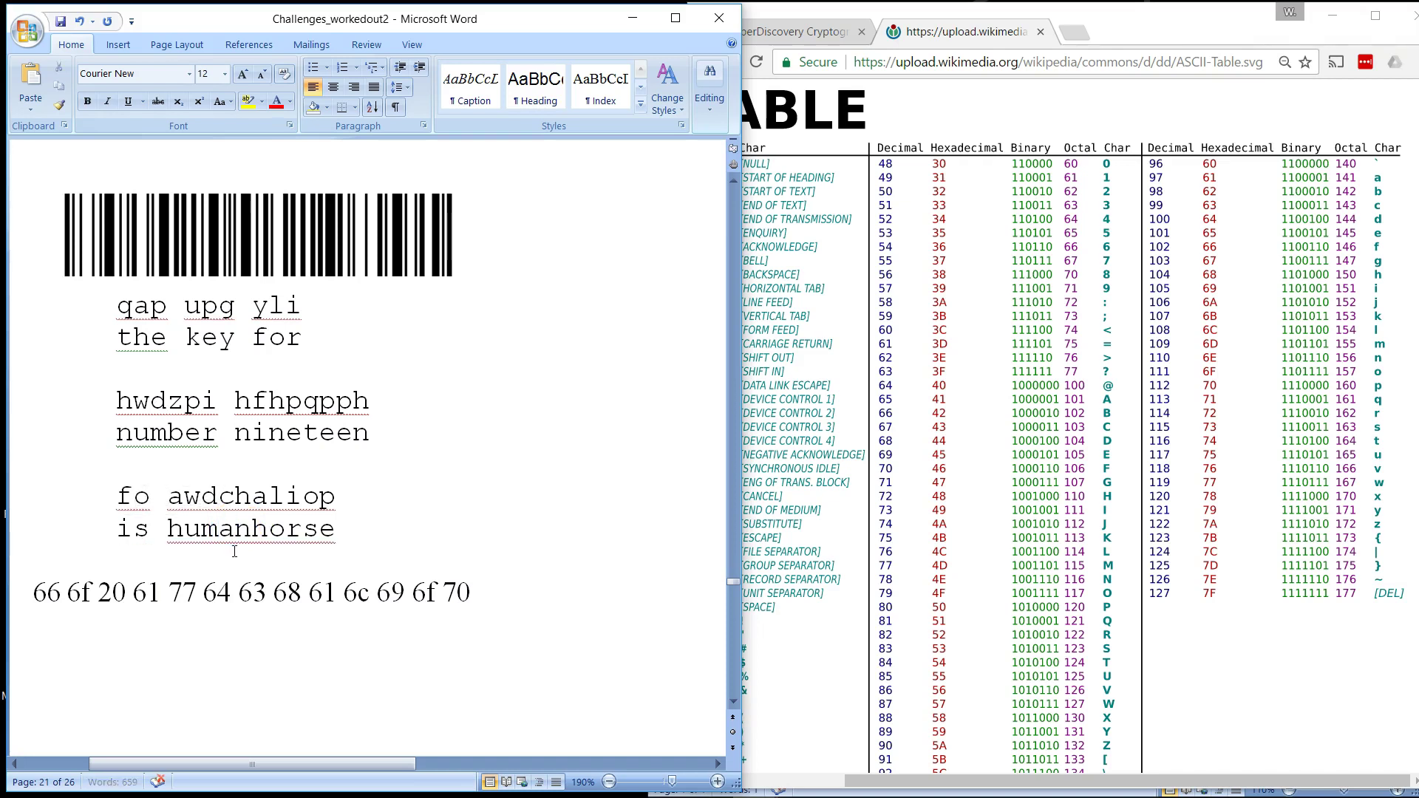